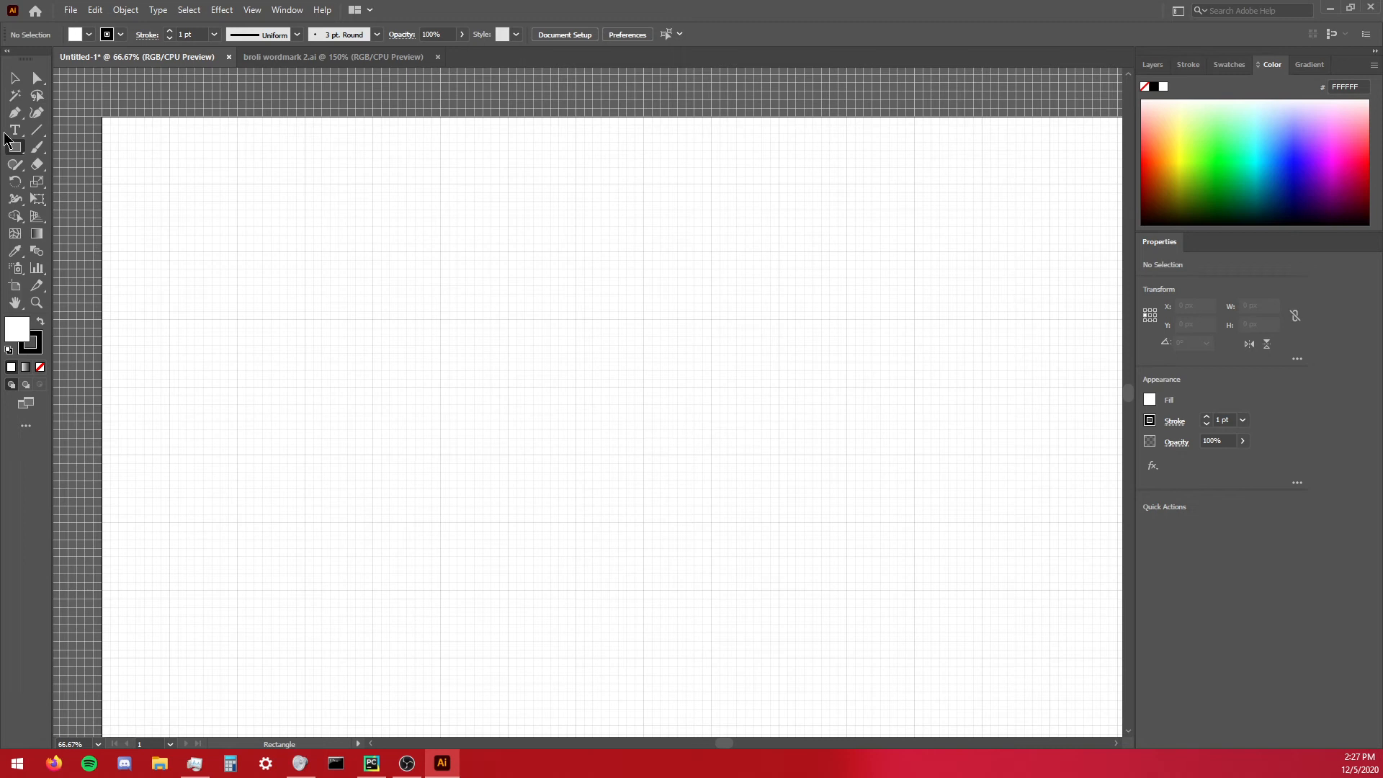
Draw an 864 × 72 px rectangle near the artboard's upper left and an 864 × 108 px rectangle directly beneath it.
drag(169, 184, 982, 251)
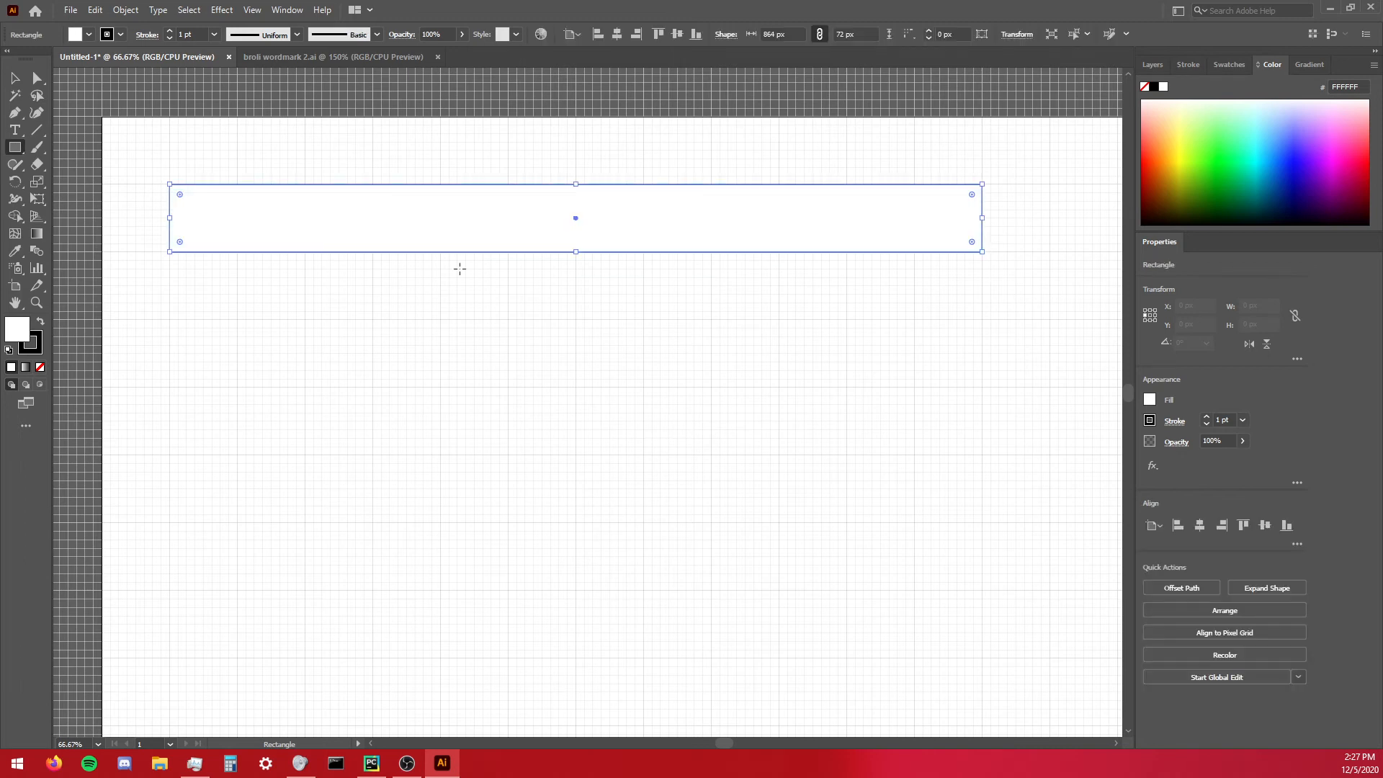
key(v)
click(388, 366)
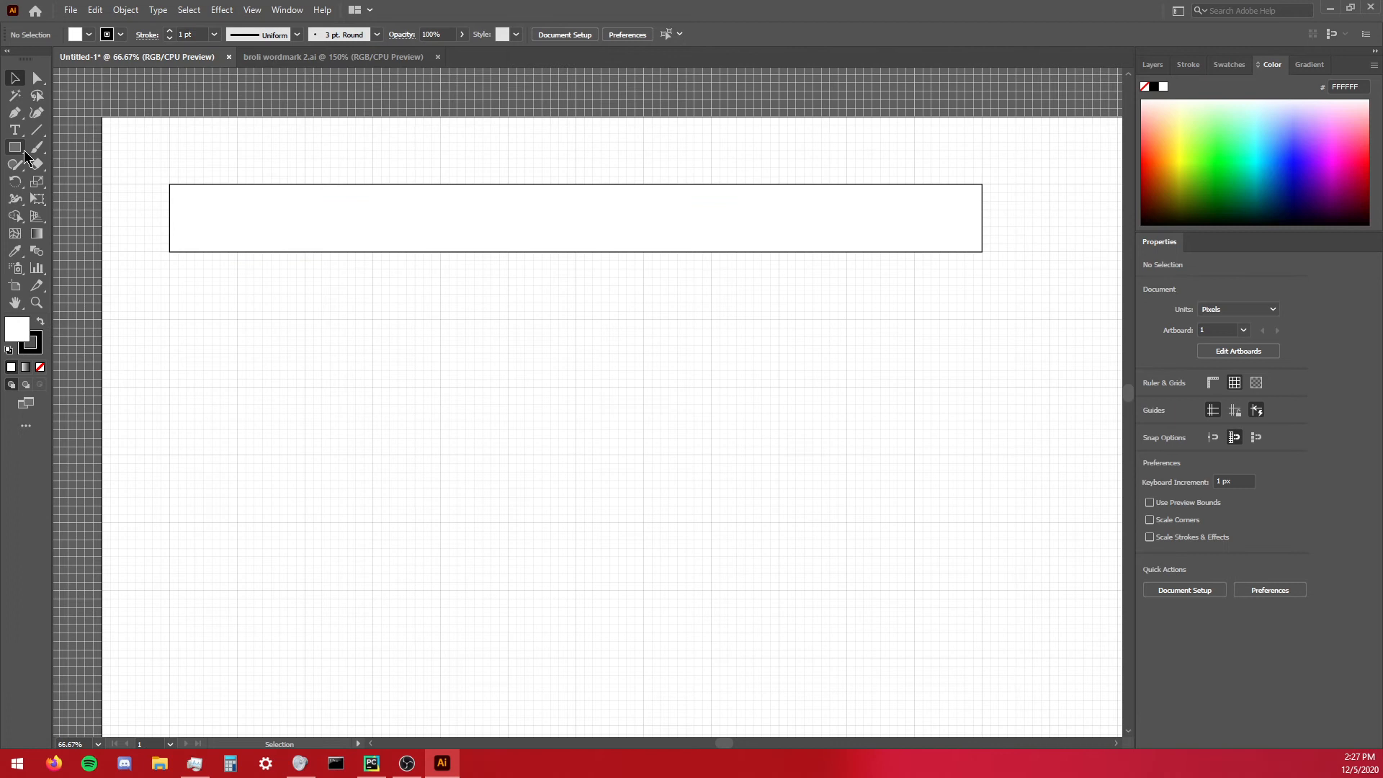
click(22, 149)
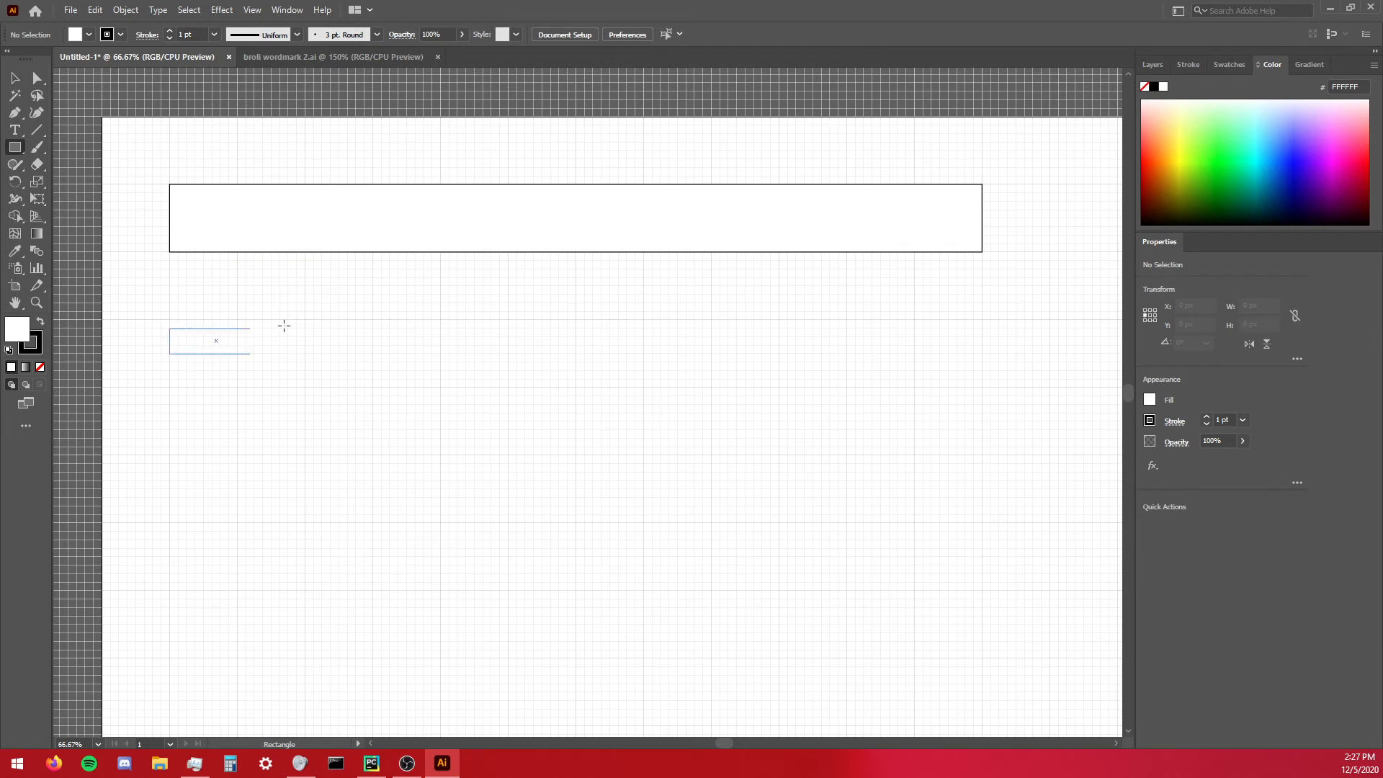
mouse_move(284, 326)
mouse_down()
mouse_move(867, 244)
mouse_move(978, 258)
mouse_up()
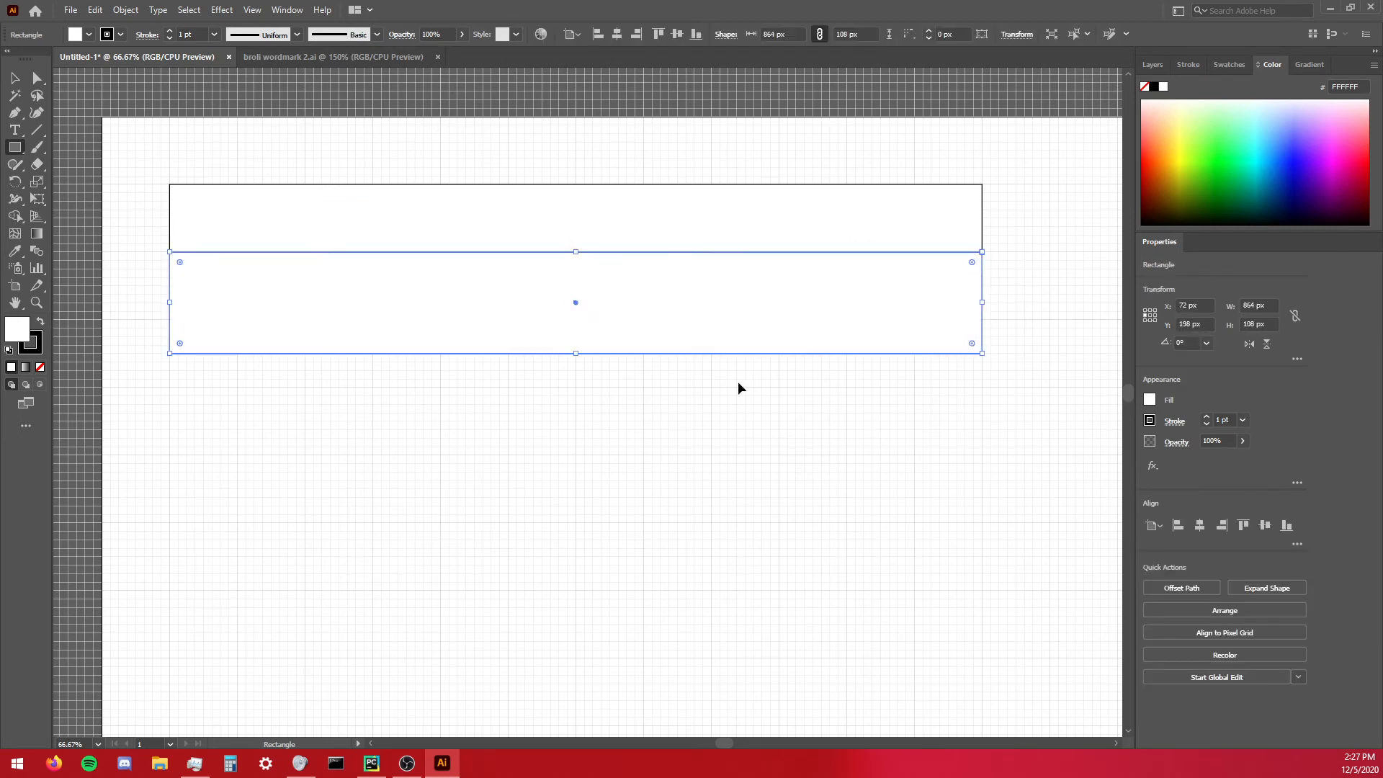
Duplicate both rectangles together and place the copies flush beneath the originals.
key(v)
drag(684, 173, 695, 170)
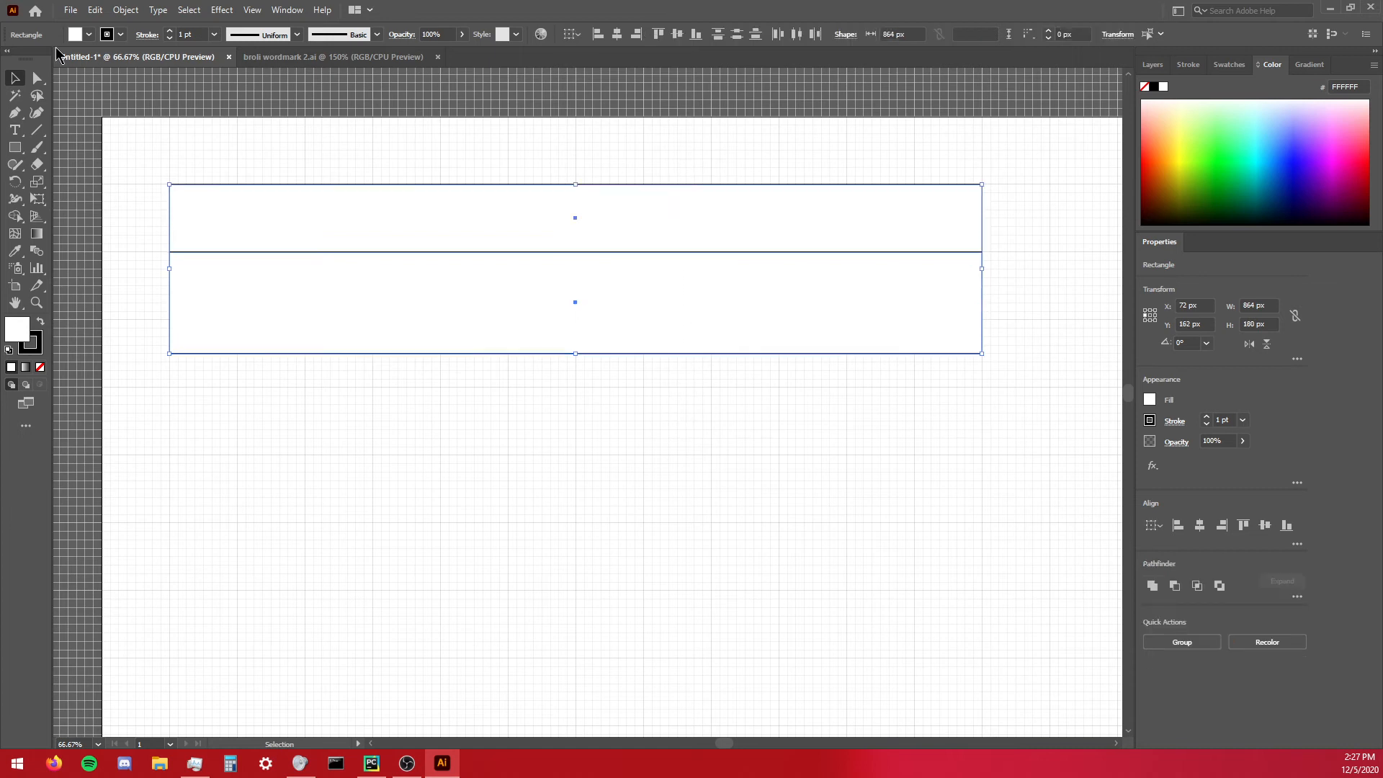
drag(765, 306, 766, 451)
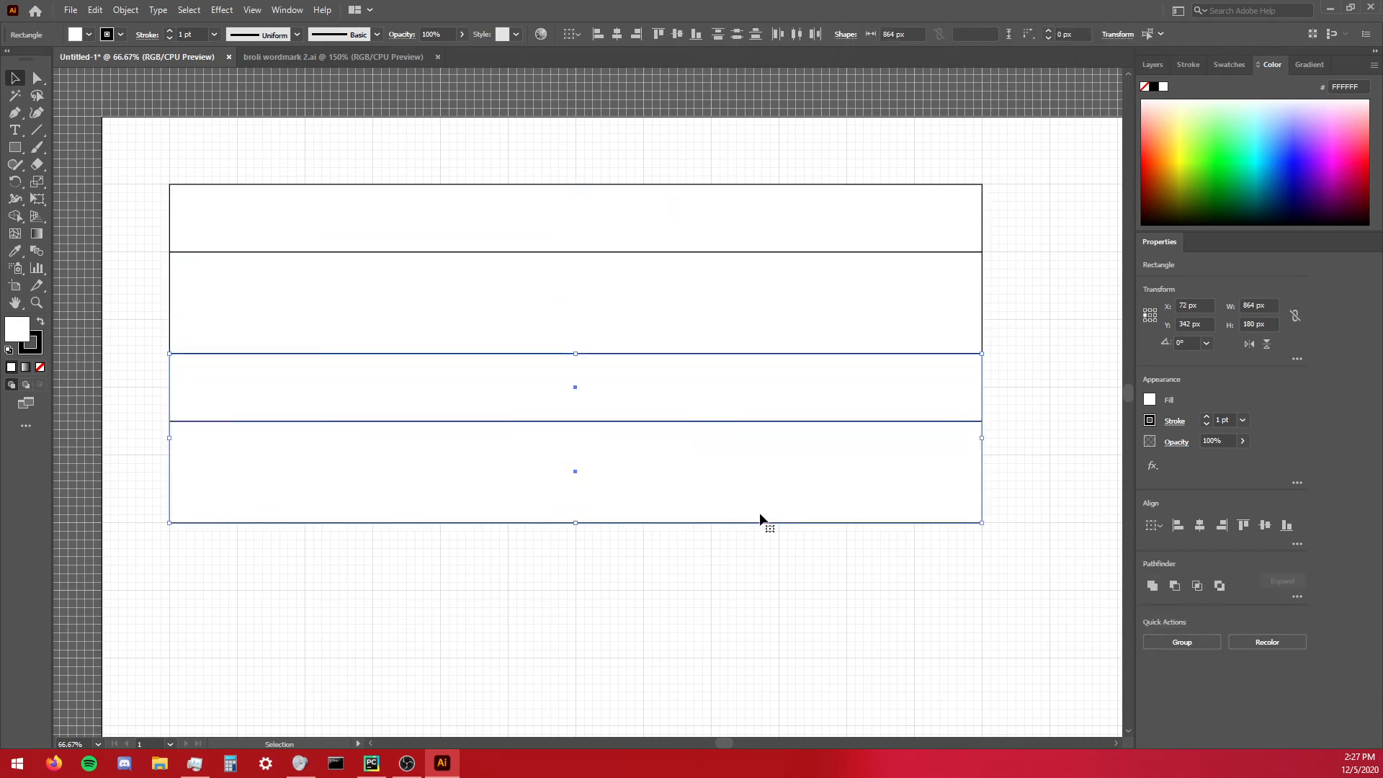
drag(705, 565, 666, 498)
click(973, 472)
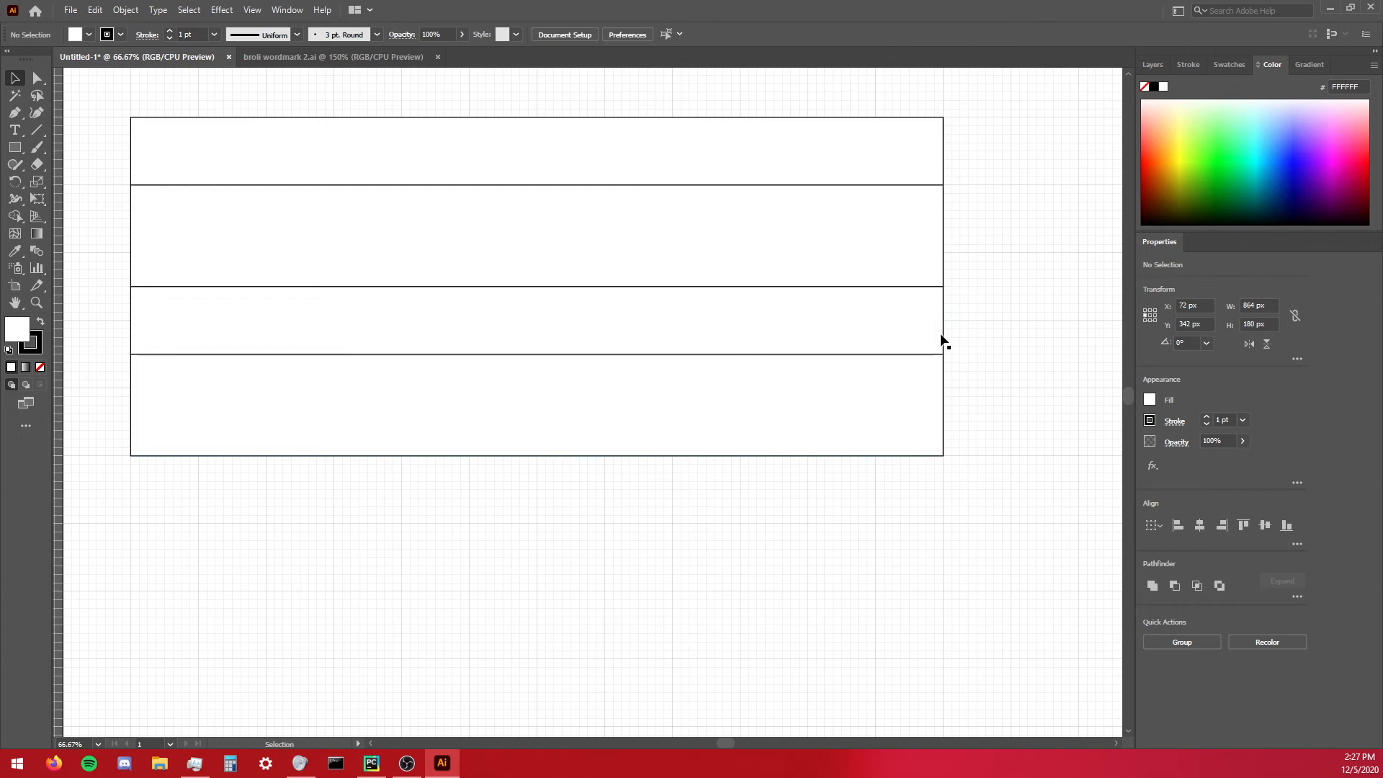
Duplicate the lower 72 px bar and place the copy flush against the bottom edge of the stack.
click(919, 323)
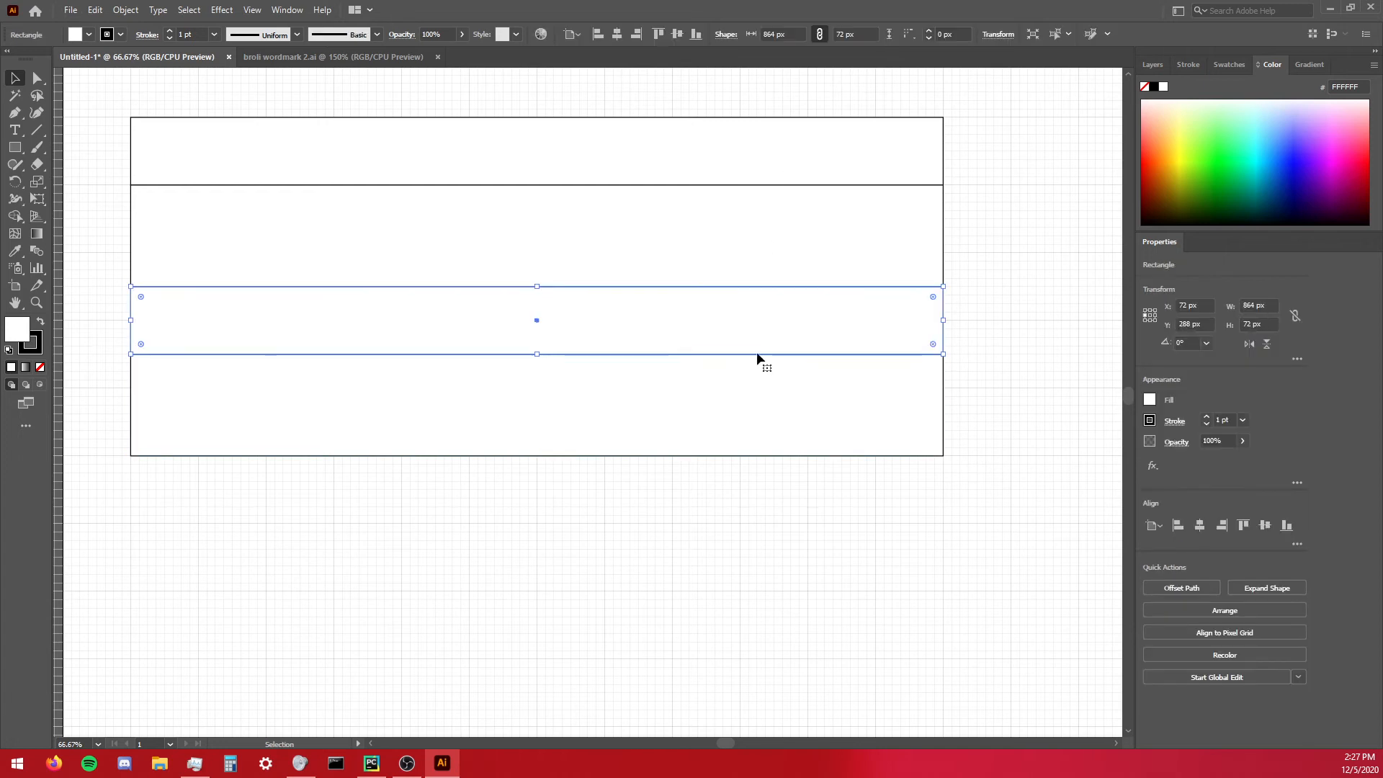
drag(756, 352, 775, 517)
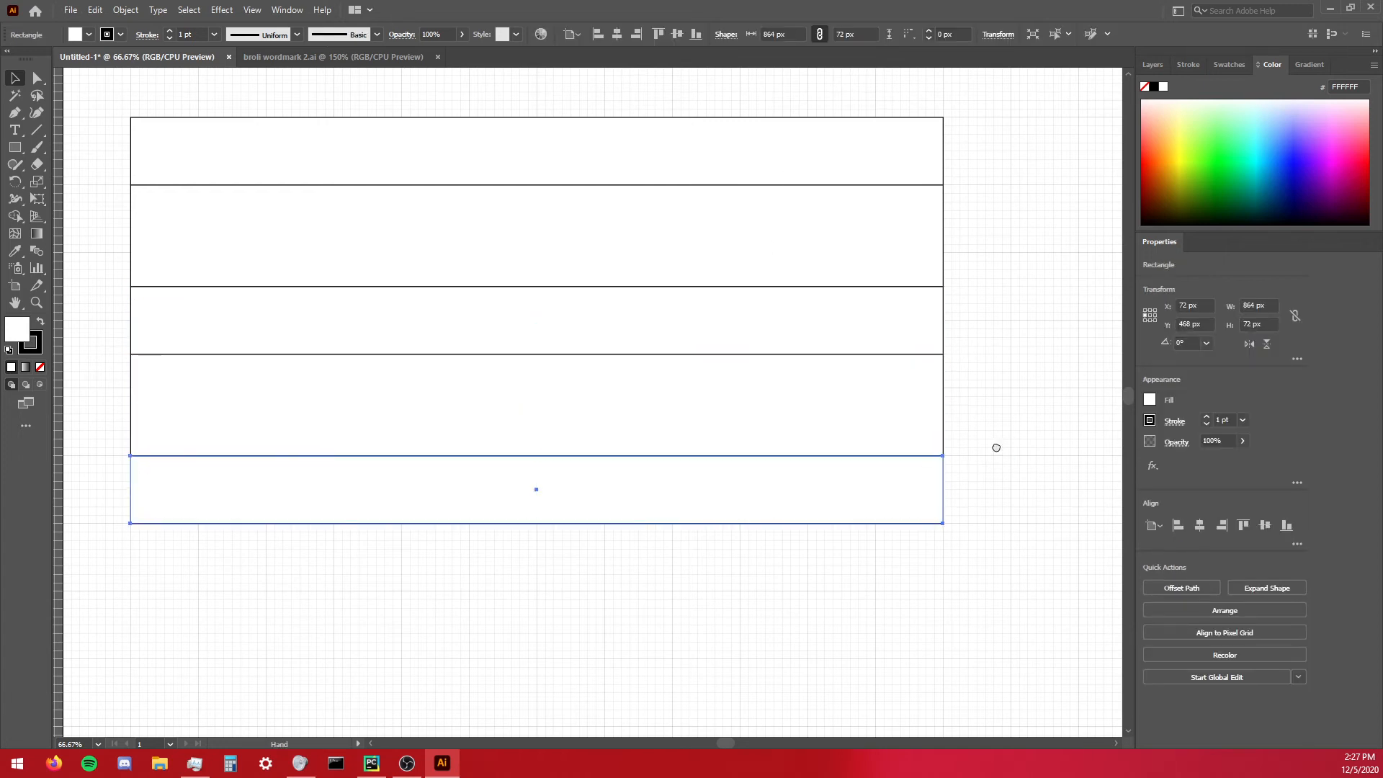
scroll(960, 451, down, 1)
drag(965, 434, 764, 386)
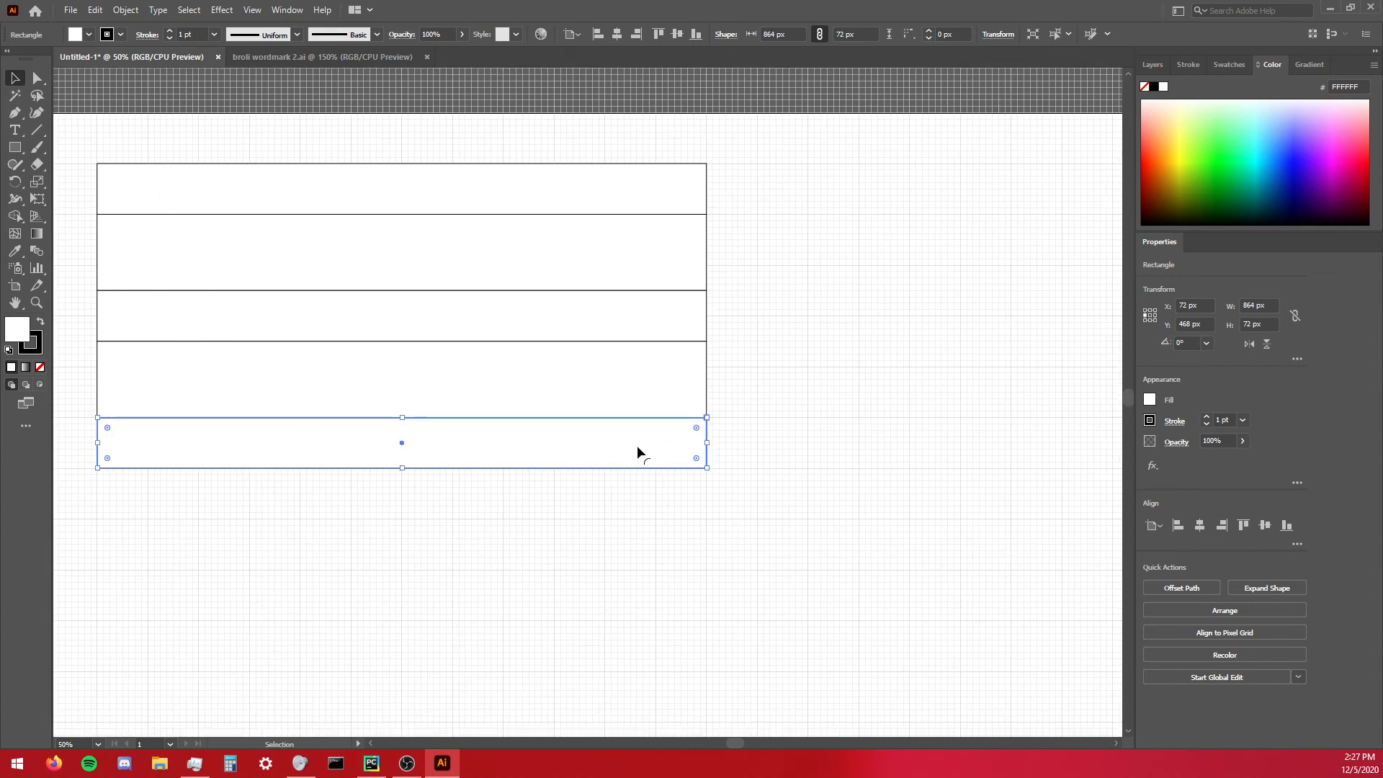
click(667, 527)
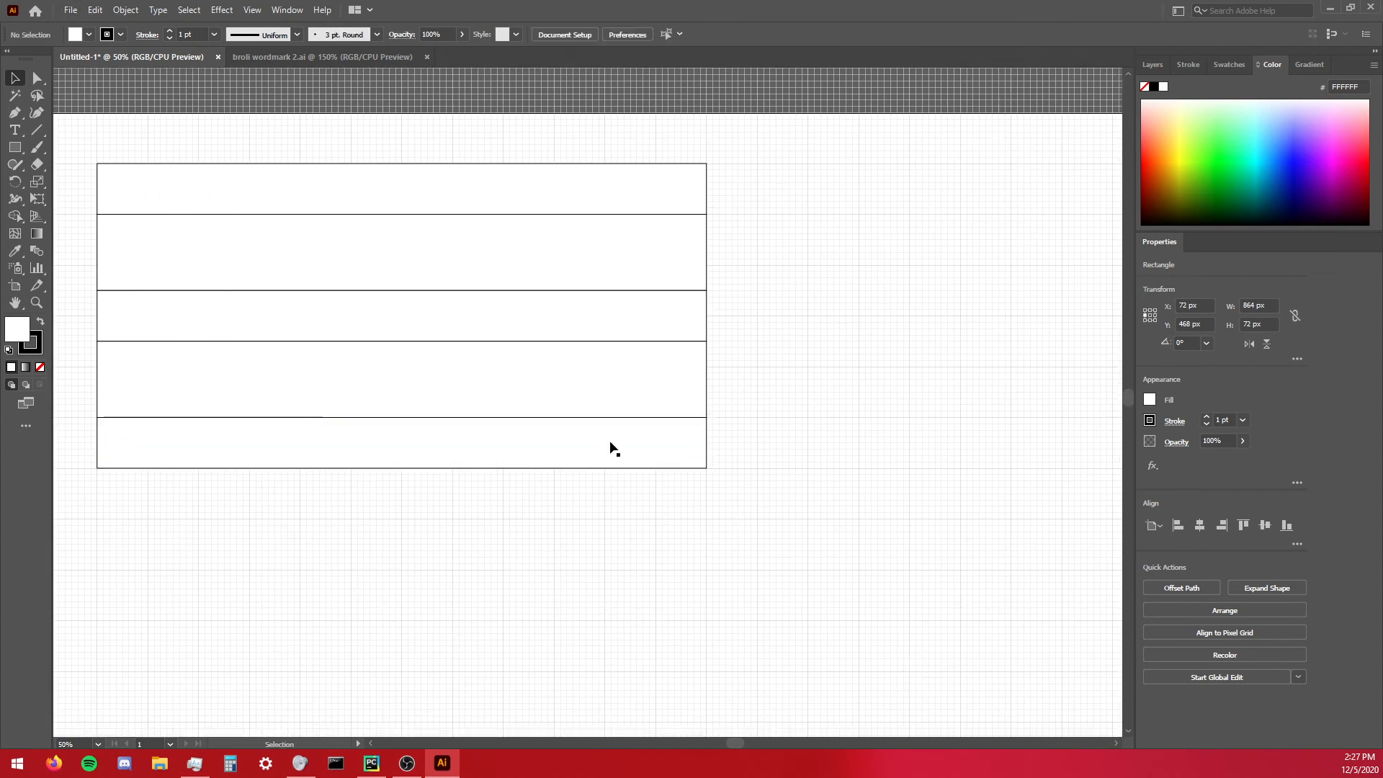
Copy the lowest bar to the empty area below and right of the stack, and rotate the copy to 75°.
click(609, 440)
drag(609, 440, 1021, 562)
drag(743, 367, 458, 271)
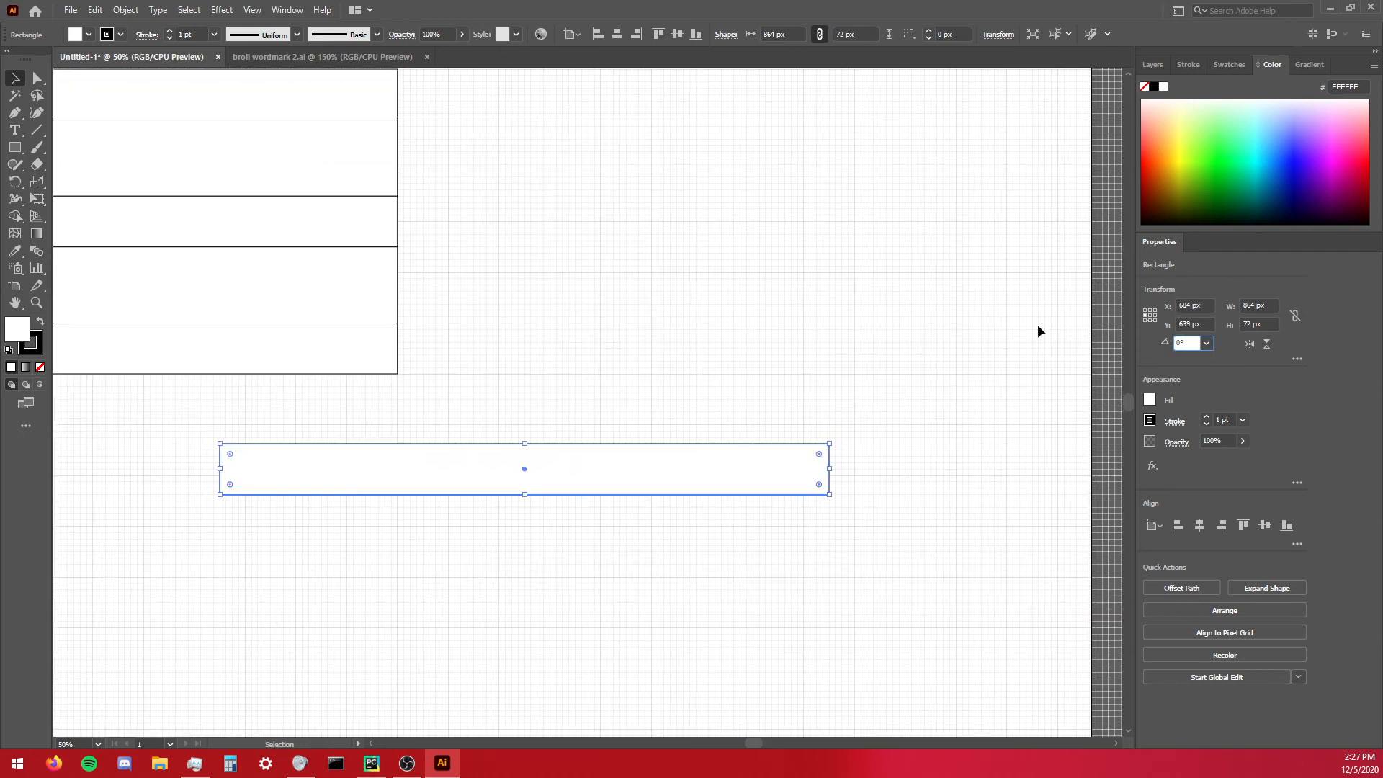
text(75)
key(Return)
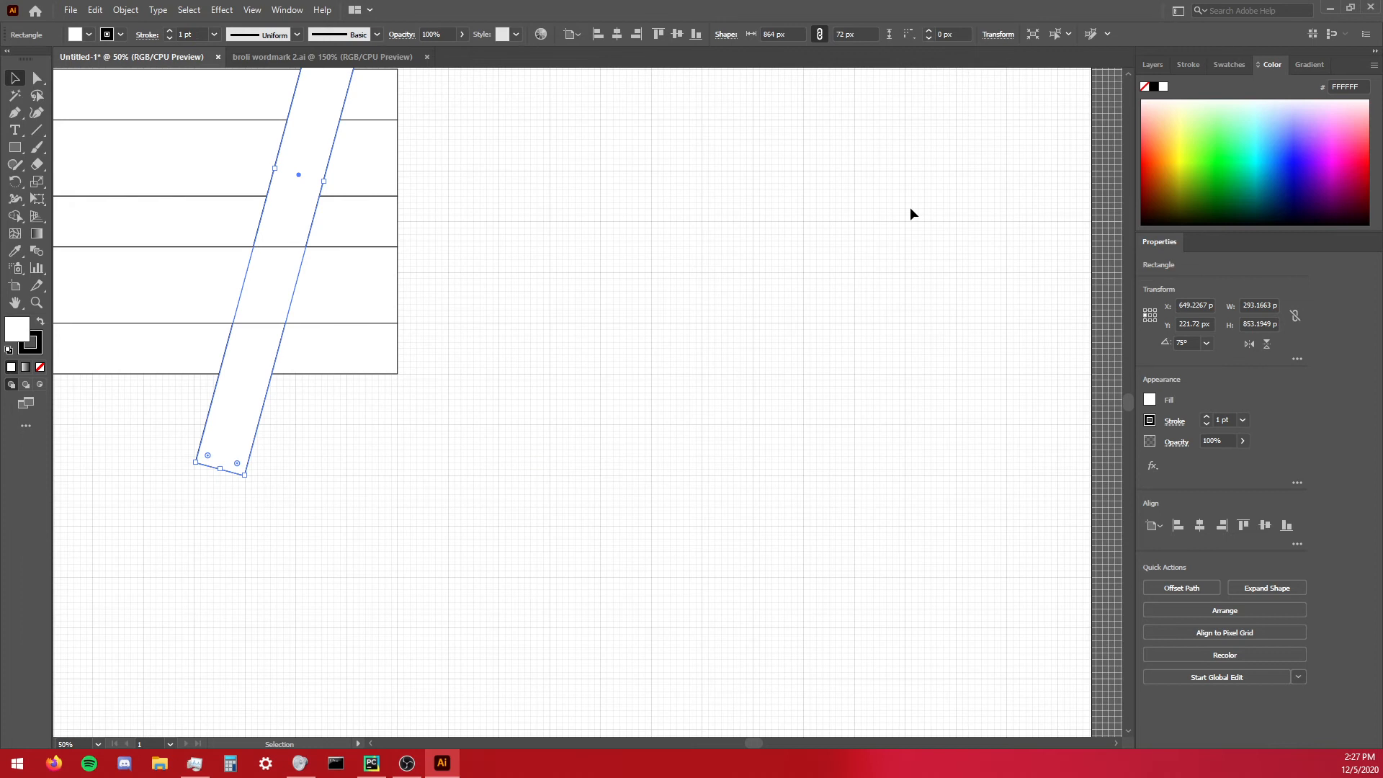
Move the slanted bar right of the stack, with its left corner at X 1080 px and its base level with the stack's bottom.
click(290, 7)
click(867, 407)
drag(266, 389, 555, 311)
scroll(544, 404, up, 3)
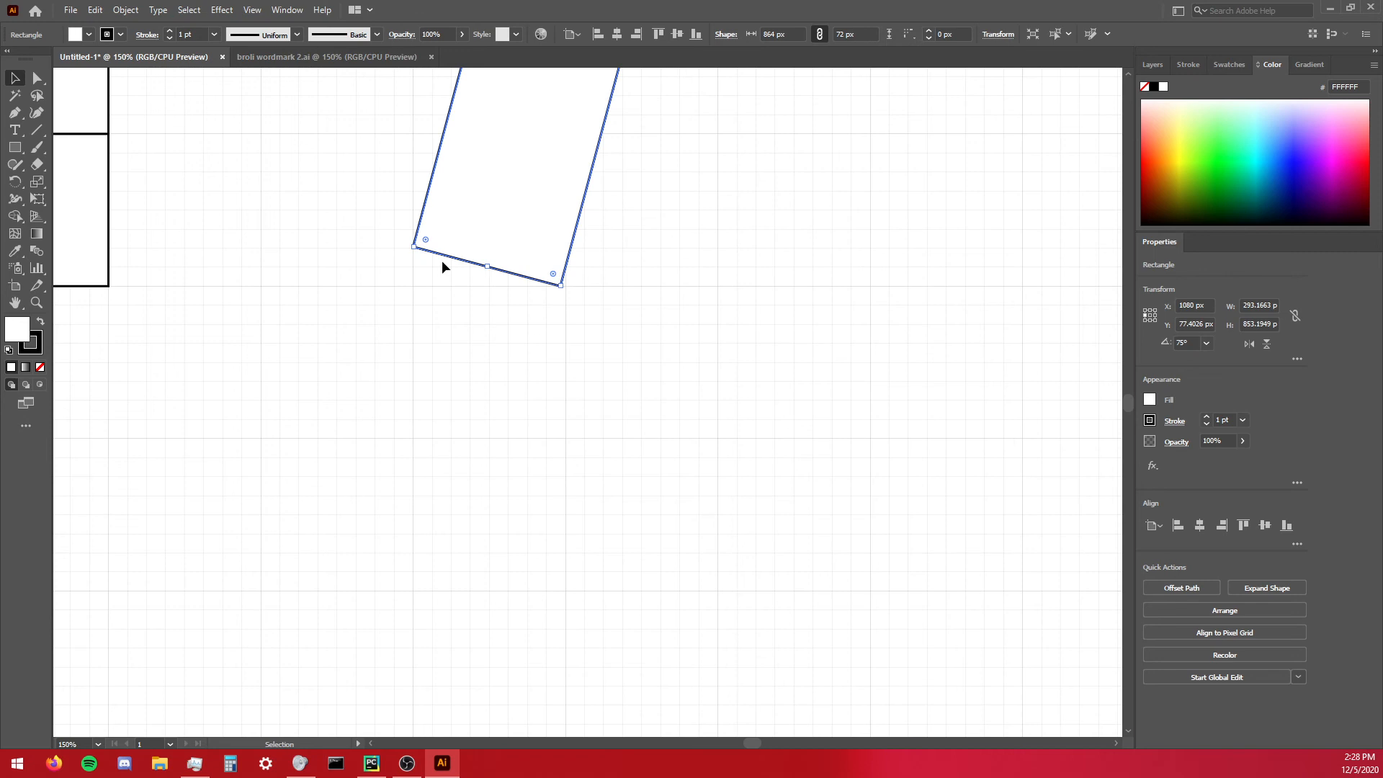
Duplicate the slanted bar twice to the right, spacing the three bars two major grid squares apart.
drag(689, 274, 467, 442)
drag(293, 388, 593, 383)
click(790, 413)
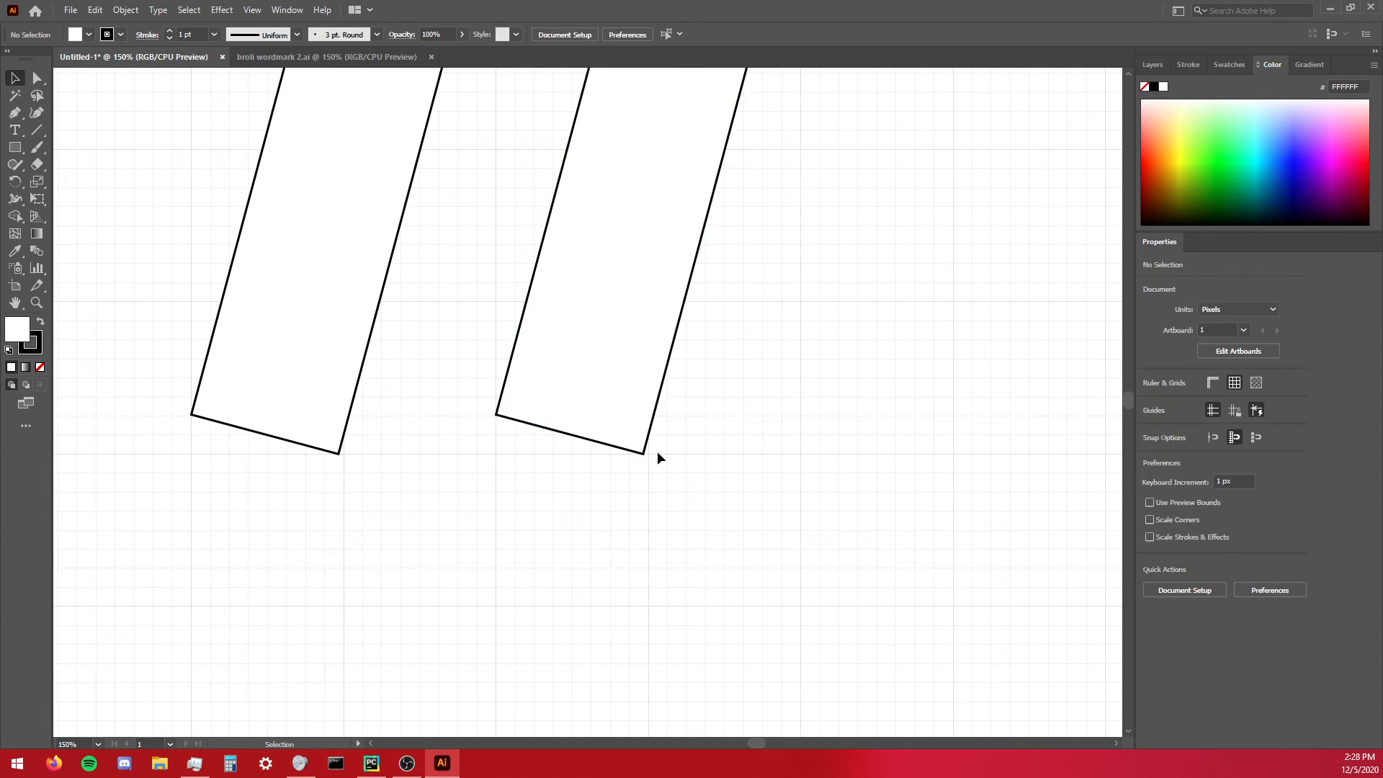
drag(634, 393, 932, 383)
click(986, 456)
scroll(986, 455, down, 1)
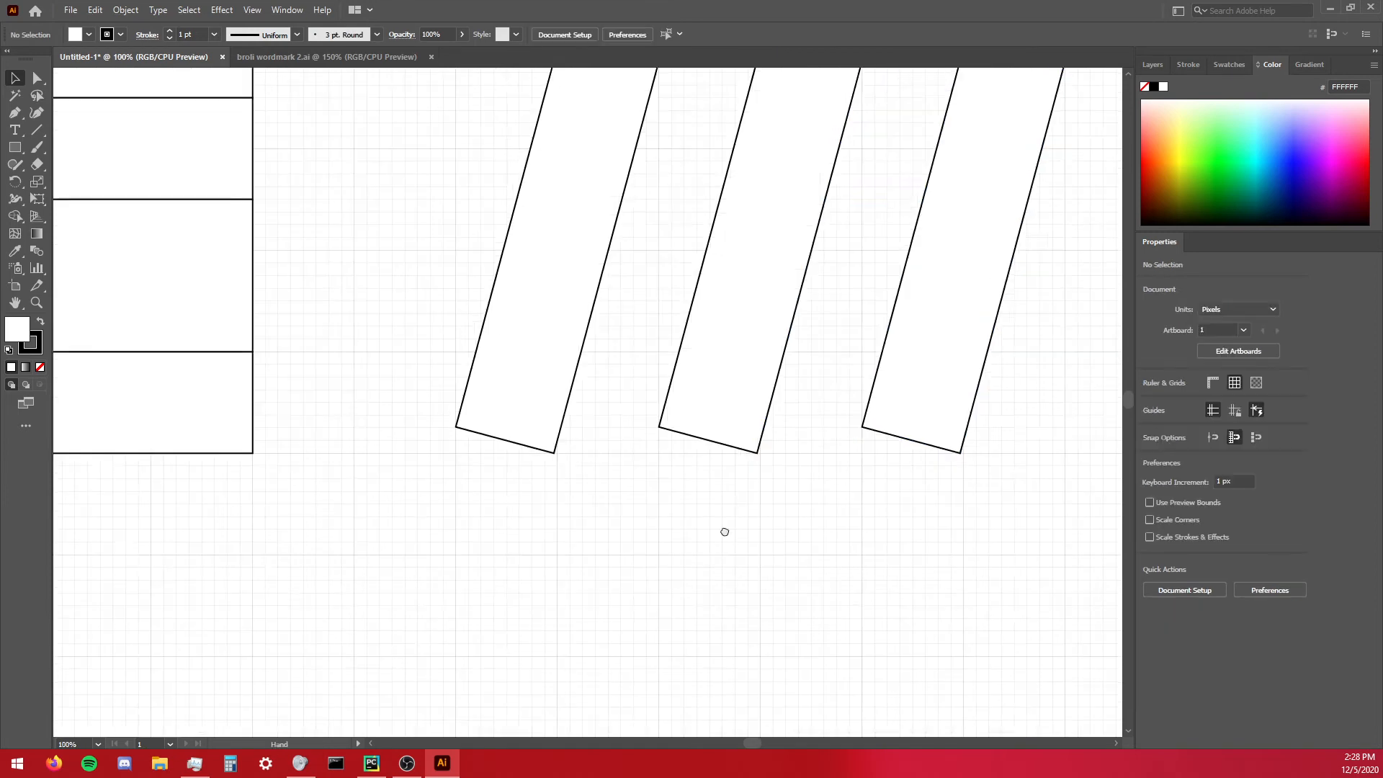
Move the three slanted bars together over the middle of the horizontal bar stack.
drag(725, 531, 825, 629)
scroll(875, 581, down, 2)
drag(647, 609, 753, 639)
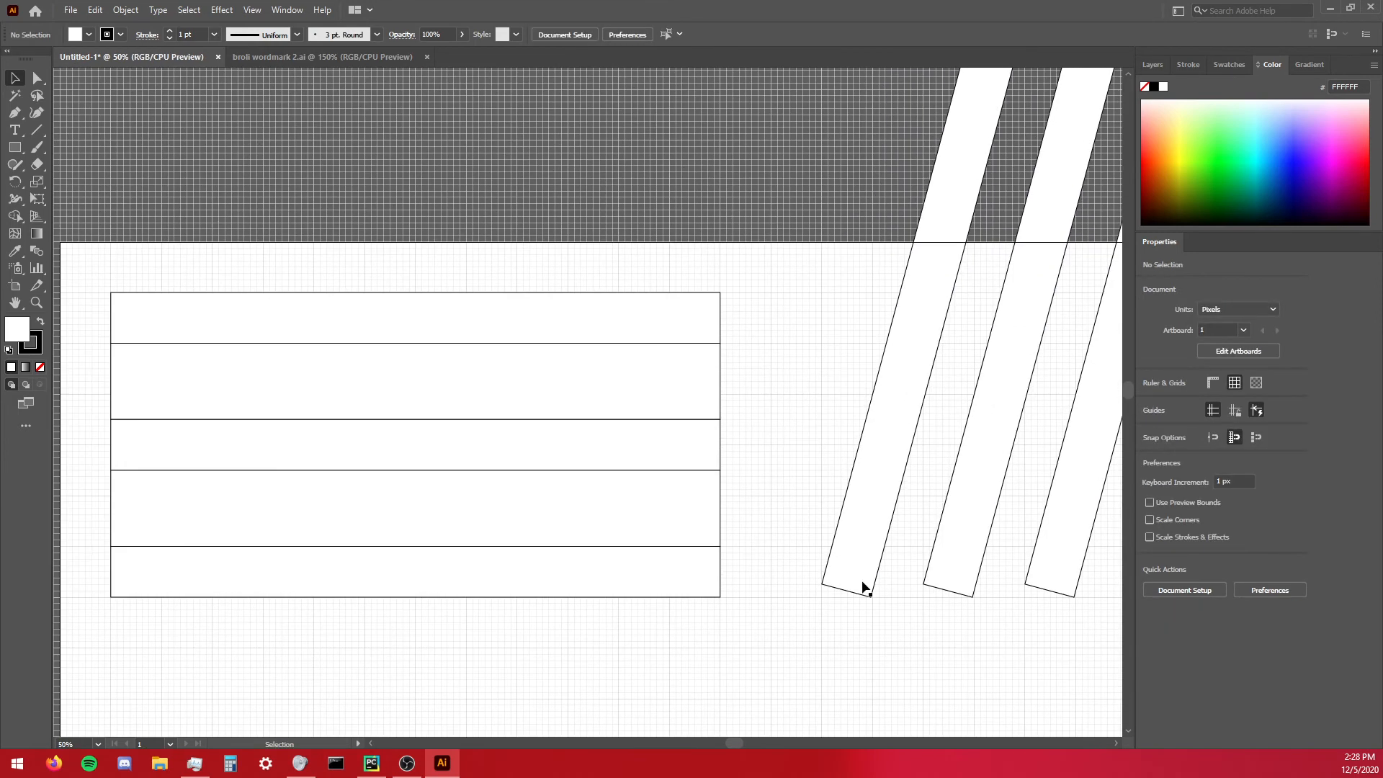
drag(843, 526, 926, 540)
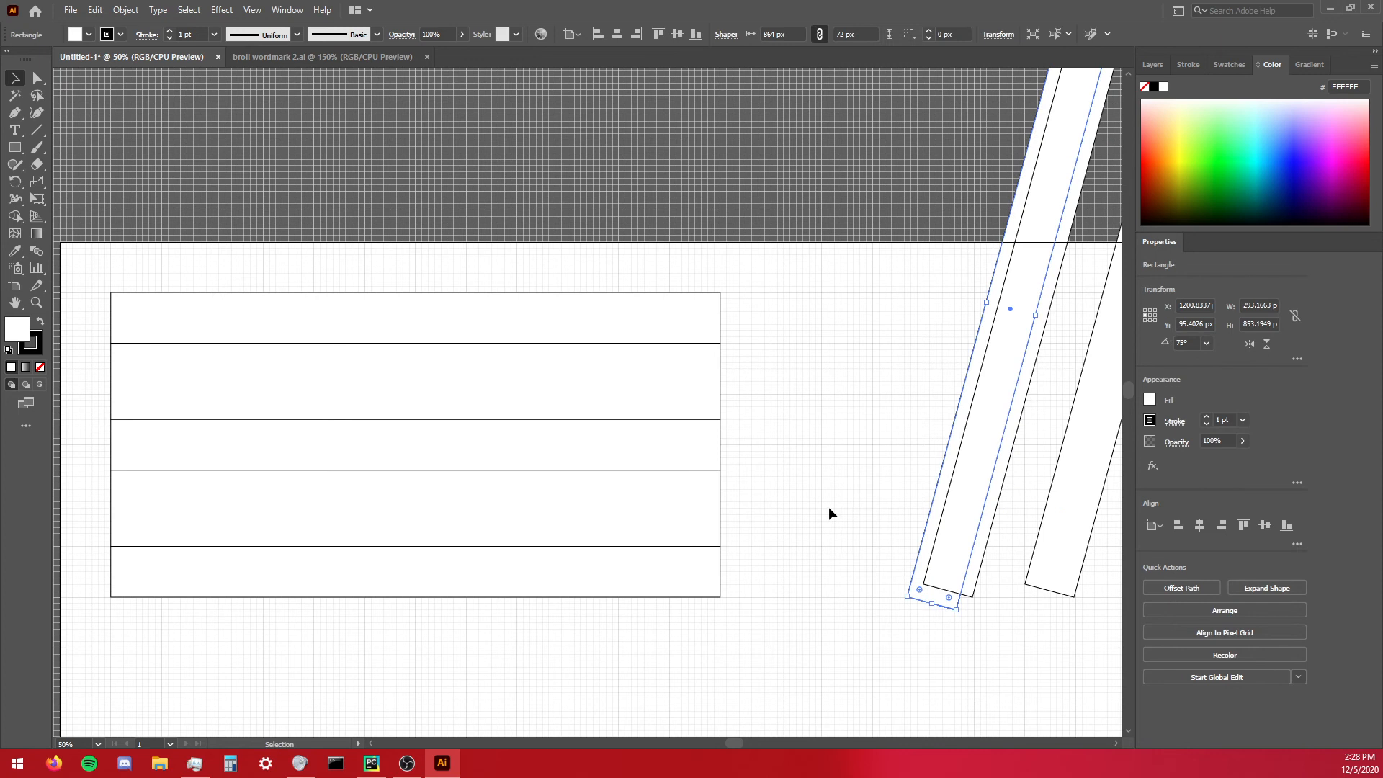
key(ctrl+z)
drag(798, 459, 1084, 539)
drag(873, 508, 295, 608)
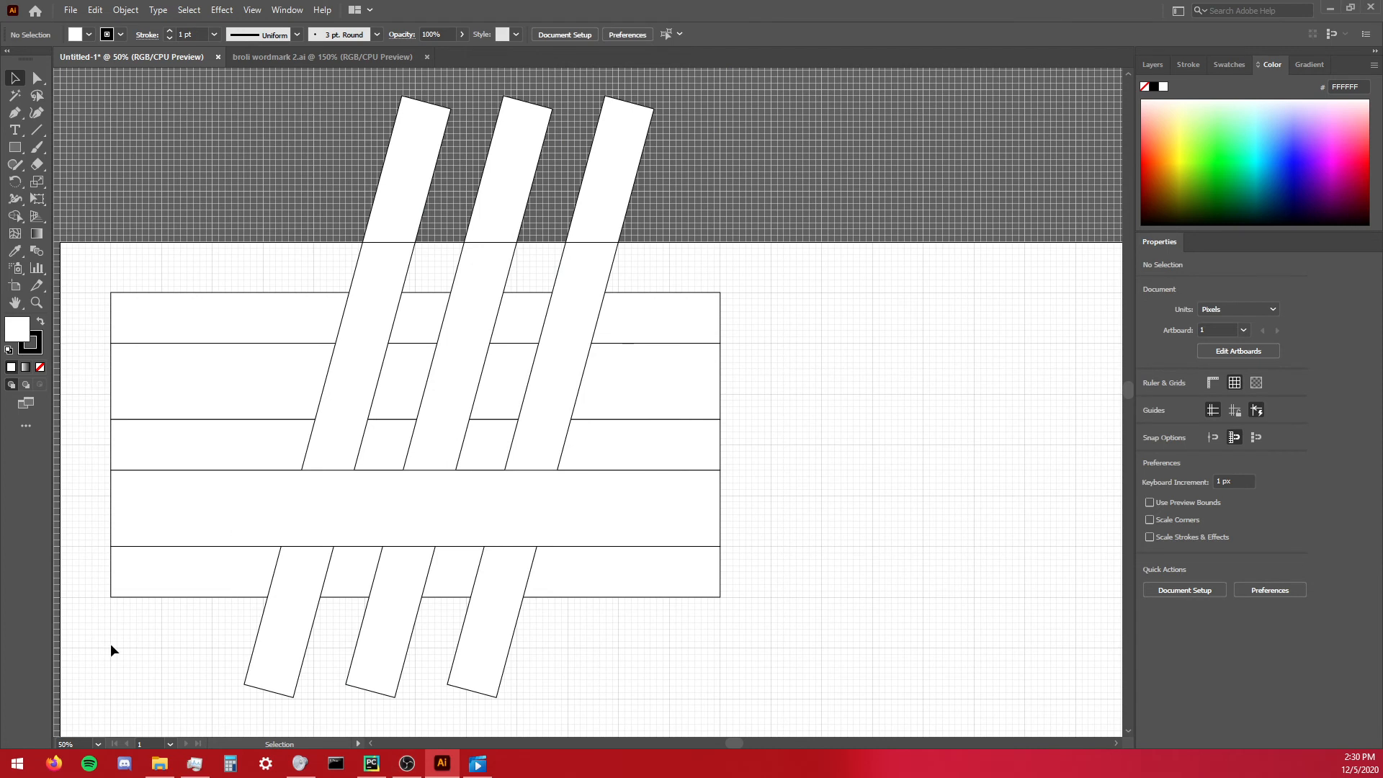
Set the opacity of all bars to 50% and duplicate the whole letter grid to the right side of the artboard.
drag(111, 646, 736, 271)
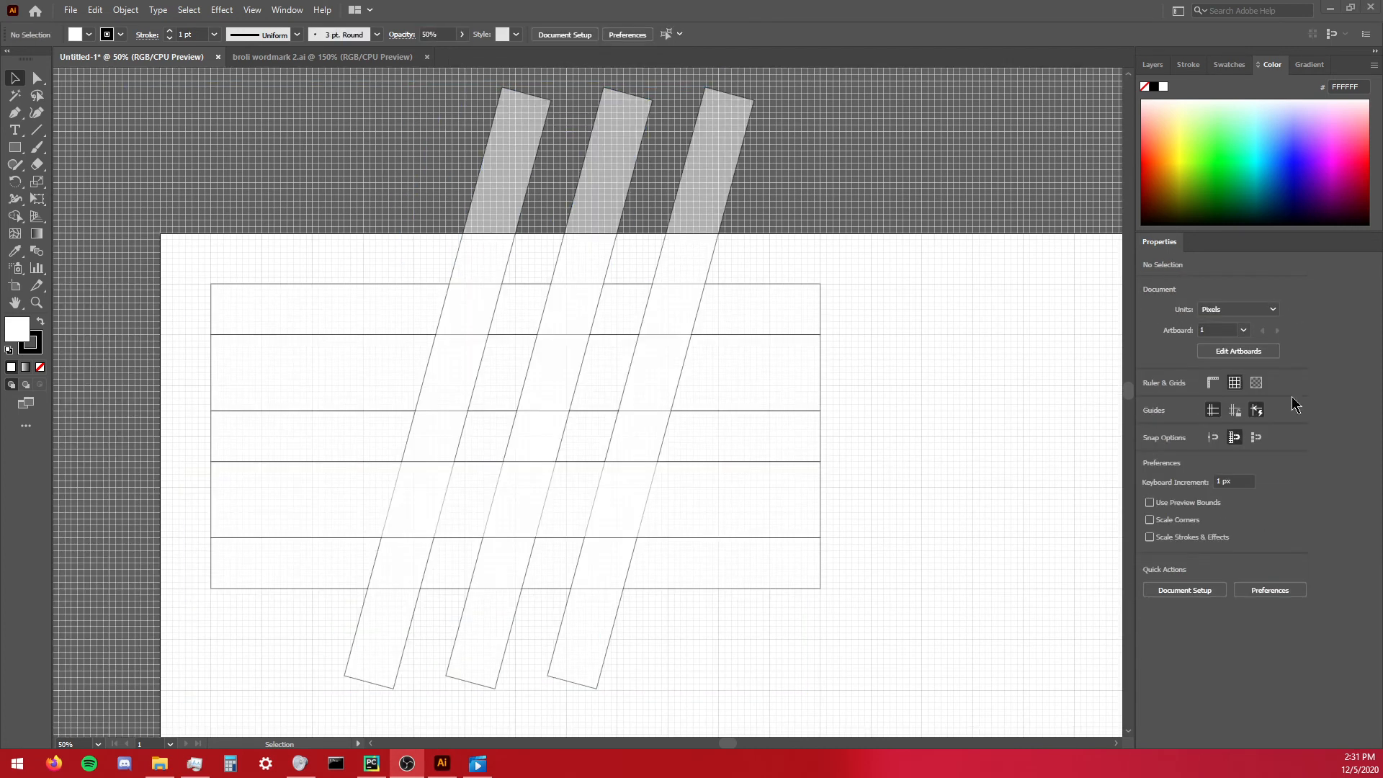
drag(196, 631, 921, 238)
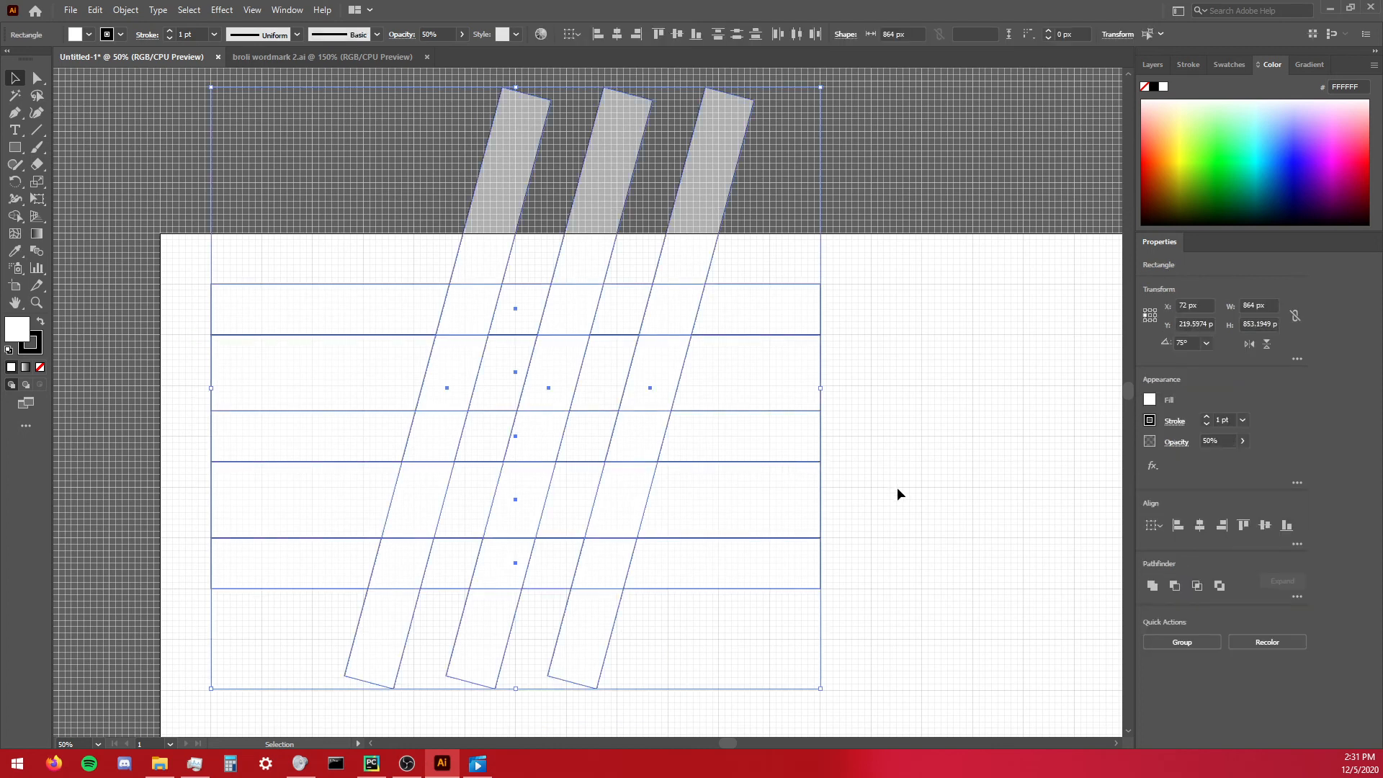
scroll(897, 491, down, 1)
drag(898, 493, 671, 427)
drag(567, 383, 1003, 480)
click(819, 207)
Select the duplicated letter grid, try merging its cells into a slanted A with the Shape Builder, and undo the merge.
scroll(677, 236, up, 1)
drag(677, 236, 323, 43)
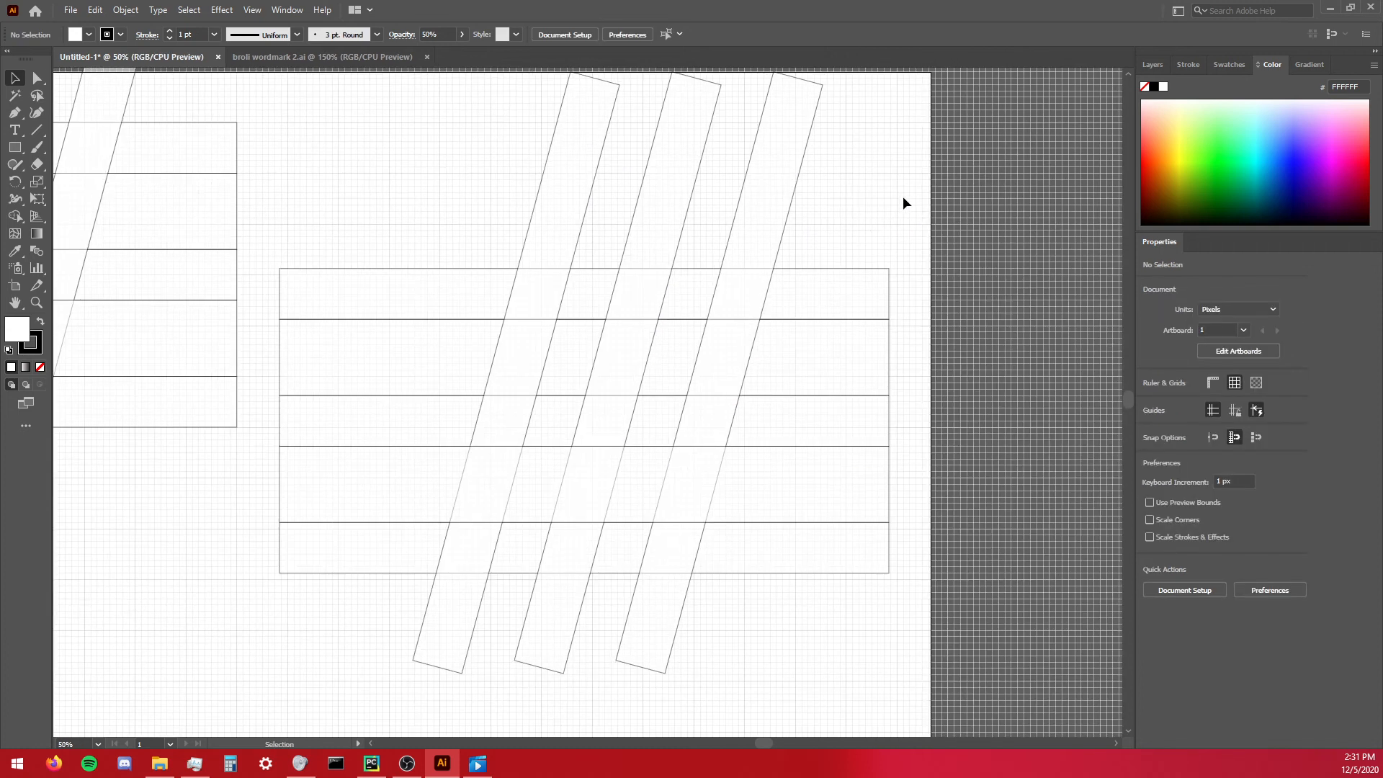
drag(893, 176, 400, 580)
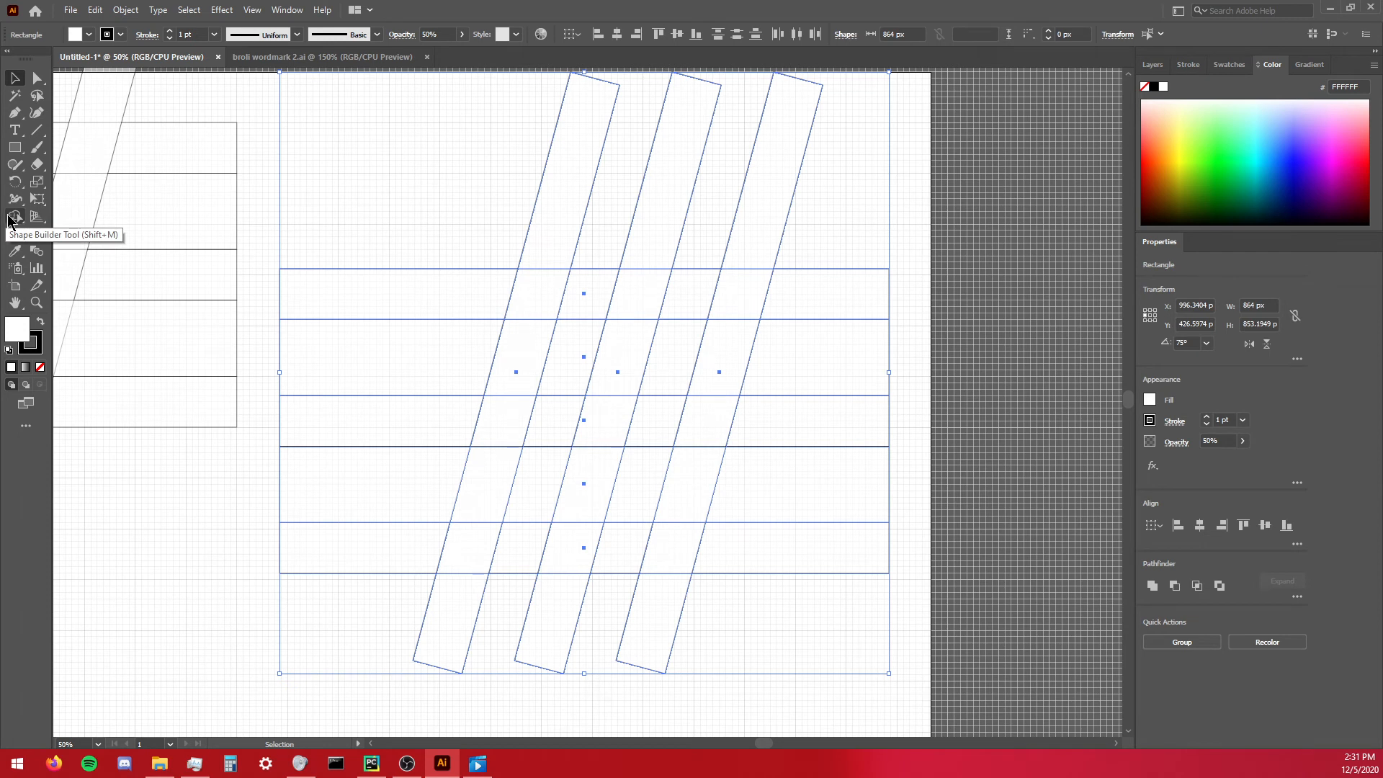
key(shift+m)
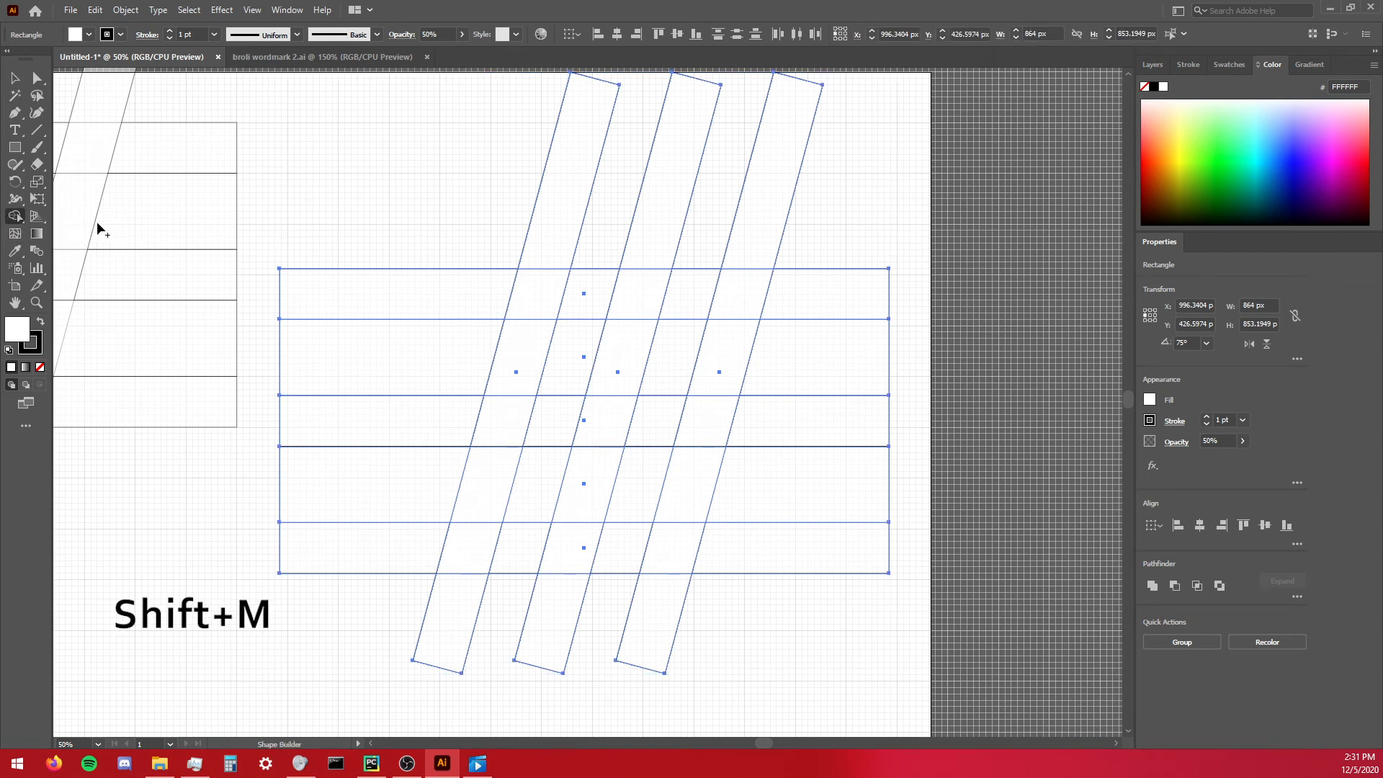
mouse_move(450, 555)
mouse_down()
mouse_move(531, 333)
mouse_move(673, 523)
mouse_move(550, 411)
mouse_move(554, 422)
mouse_up()
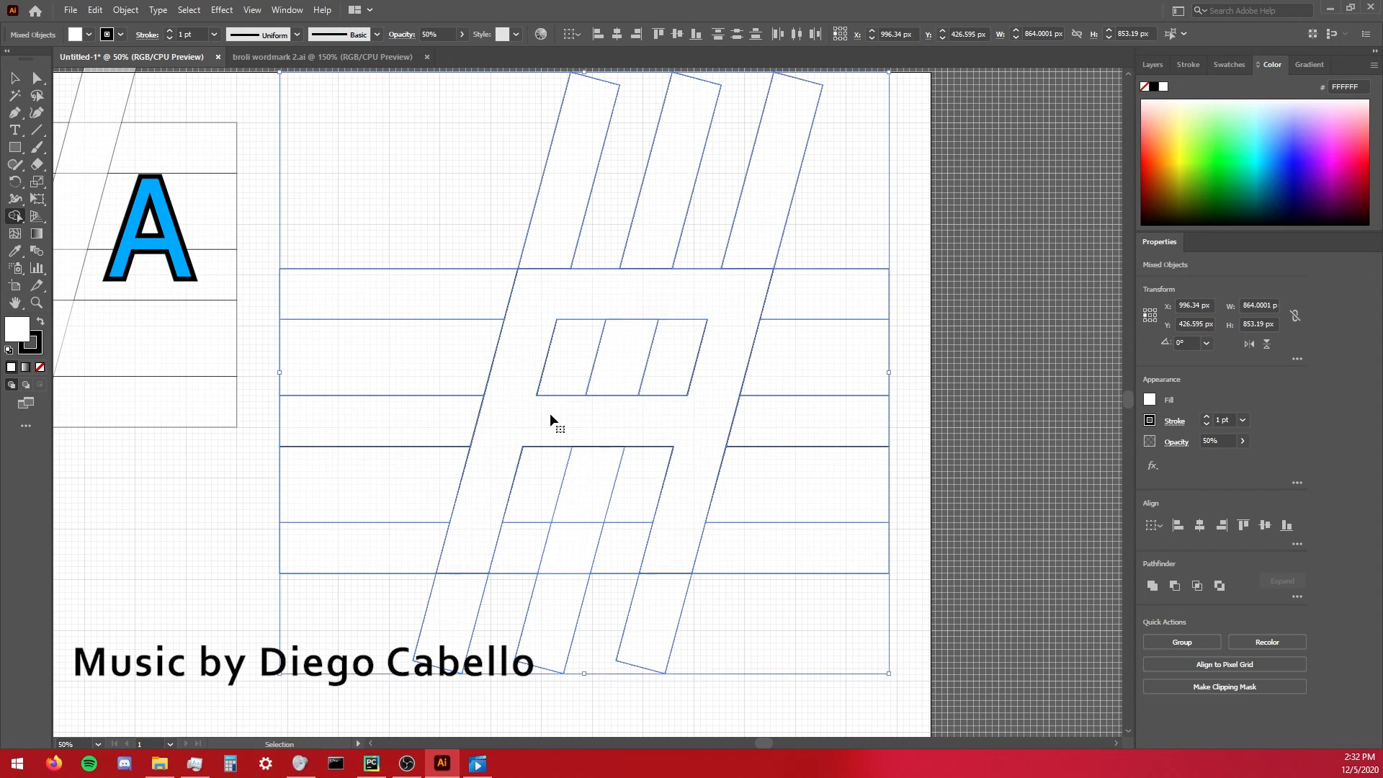
key(ctrl+z)
Try merging the grid cells into the letters B, C and D in turn, undoing each shape.
mouse_move(540, 313)
mouse_down()
mouse_move(484, 542)
mouse_move(700, 467)
mouse_move(604, 425)
mouse_move(666, 421)
mouse_move(708, 373)
mouse_move(581, 303)
mouse_up()
key(ctrl+z)
mouse_move(724, 301)
mouse_down()
mouse_move(632, 300)
mouse_move(506, 411)
mouse_move(490, 536)
mouse_move(673, 533)
mouse_up()
key(ctrl+z)
mouse_move(544, 288)
mouse_down()
mouse_move(485, 461)
mouse_move(699, 457)
mouse_move(566, 300)
mouse_up()
key(ctrl+z)
Try merging the grid cells into a slanted E and an F, undoing each shape.
mouse_move(729, 309)
mouse_down()
mouse_move(655, 300)
mouse_move(511, 440)
mouse_move(696, 423)
mouse_move(508, 418)
mouse_move(492, 528)
mouse_move(682, 546)
mouse_up()
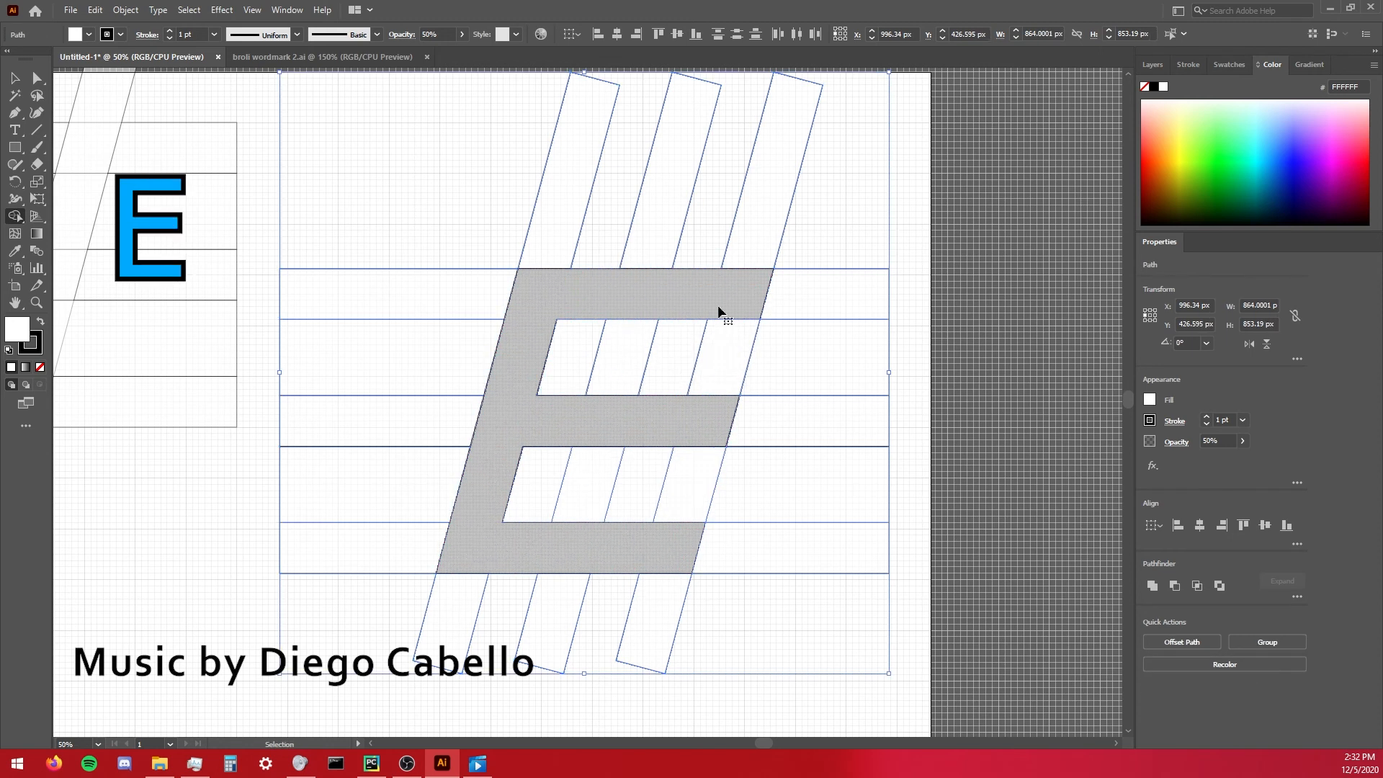
key(ctrl+z)
mouse_move(730, 299)
mouse_down()
mouse_move(581, 293)
mouse_move(517, 346)
mouse_move(631, 431)
mouse_move(537, 425)
mouse_move(470, 549)
mouse_up()
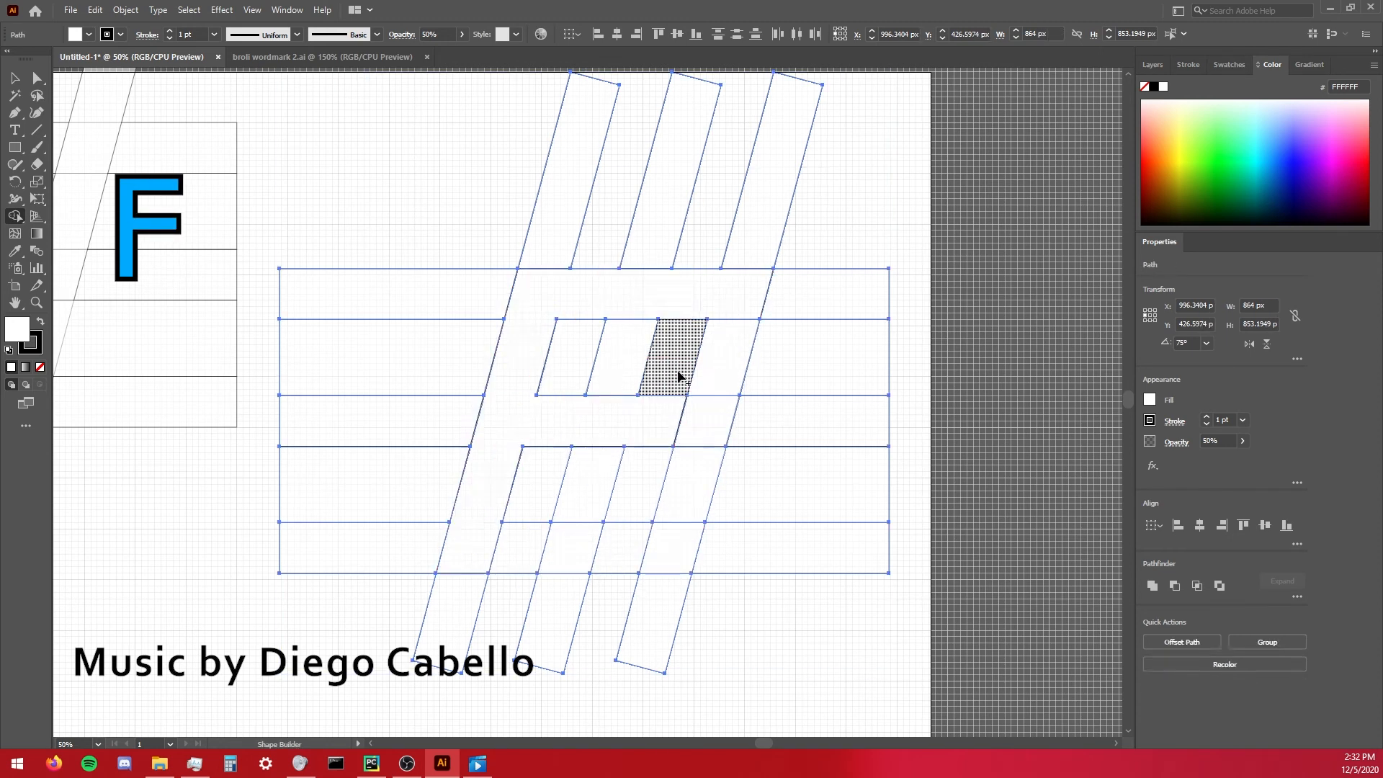
key(ctrl+z)
Try building the letters G and H from the grid cells, undoing each shape.
mouse_move(750, 315)
mouse_down()
mouse_move(596, 306)
mouse_move(494, 476)
mouse_move(643, 556)
mouse_move(627, 417)
mouse_move(658, 401)
mouse_up()
key(ctrl+z)
mouse_move(533, 339)
mouse_down()
mouse_move(528, 327)
mouse_move(469, 500)
mouse_move(711, 442)
mouse_move(735, 309)
mouse_up()
key(ctrl+z)
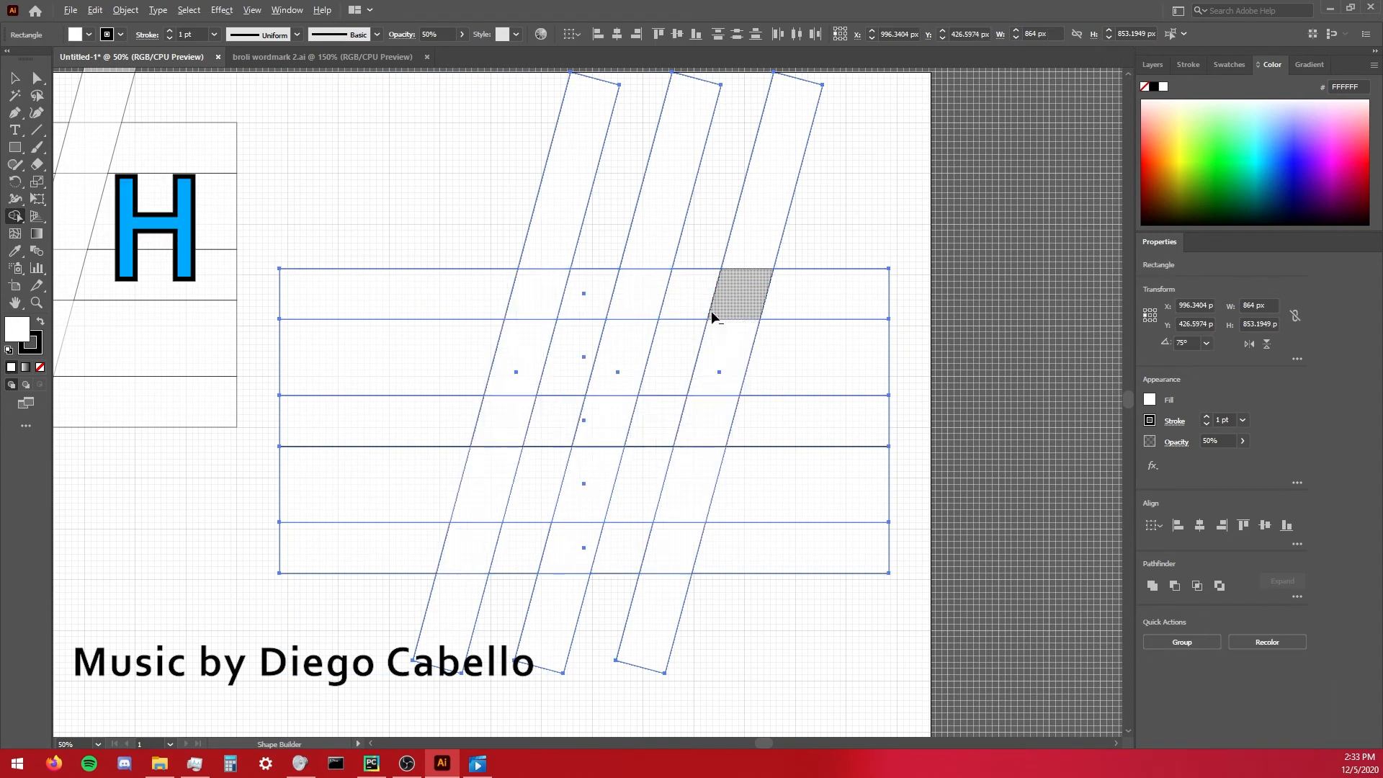
Try building the letters I, J and K from the grid cells, using the diagonal bars for the K.
key(ctrl+equal)
mouse_move(501, 231)
mouse_down()
mouse_move(730, 238)
mouse_move(547, 450)
mouse_move(472, 570)
mouse_move(668, 575)
mouse_up()
key(ctrl+z)
mouse_move(494, 248)
mouse_down()
mouse_move(601, 312)
mouse_move(557, 509)
mouse_move(432, 574)
mouse_up()
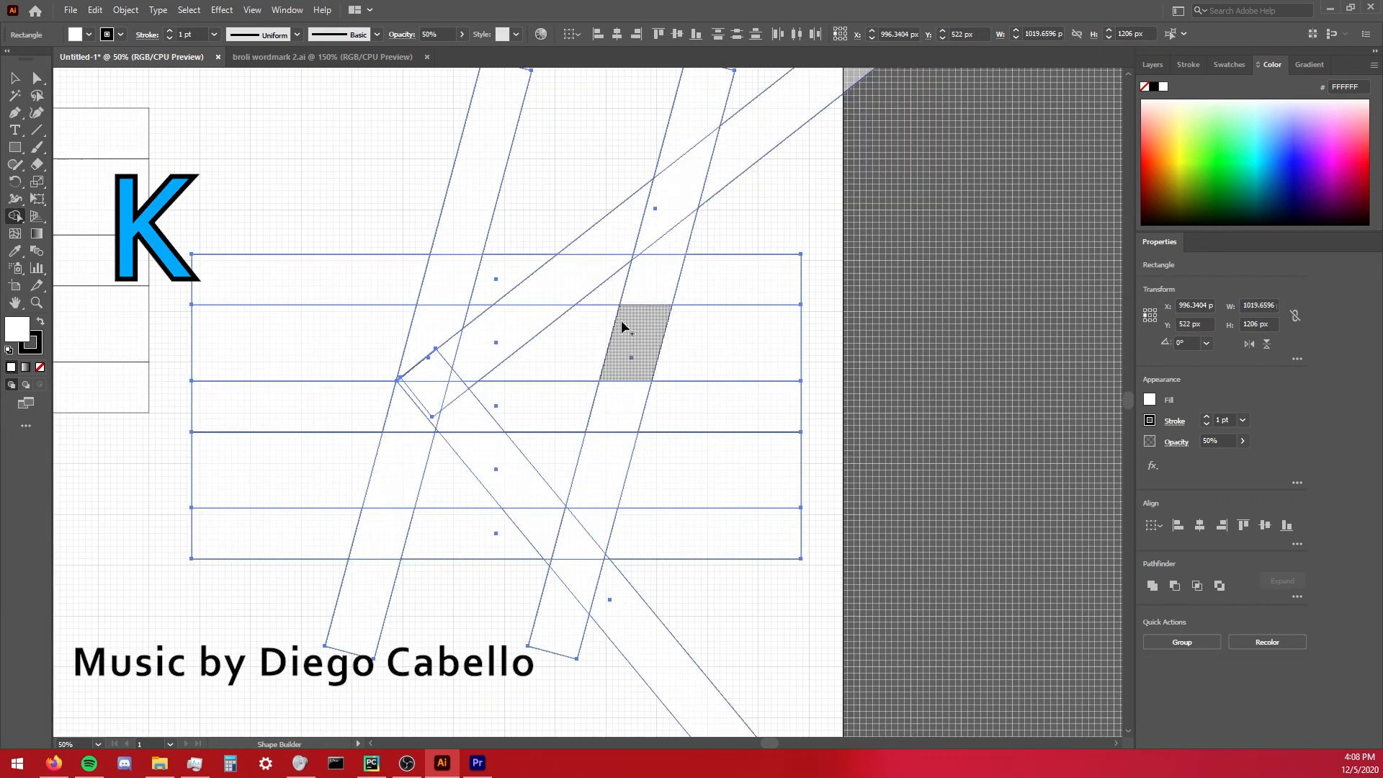
mouse_move(569, 539)
mouse_down()
mouse_move(466, 413)
mouse_move(400, 516)
mouse_move(455, 277)
mouse_move(442, 379)
mouse_move(459, 370)
mouse_move(469, 386)
mouse_move(482, 345)
mouse_move(541, 288)
mouse_up()
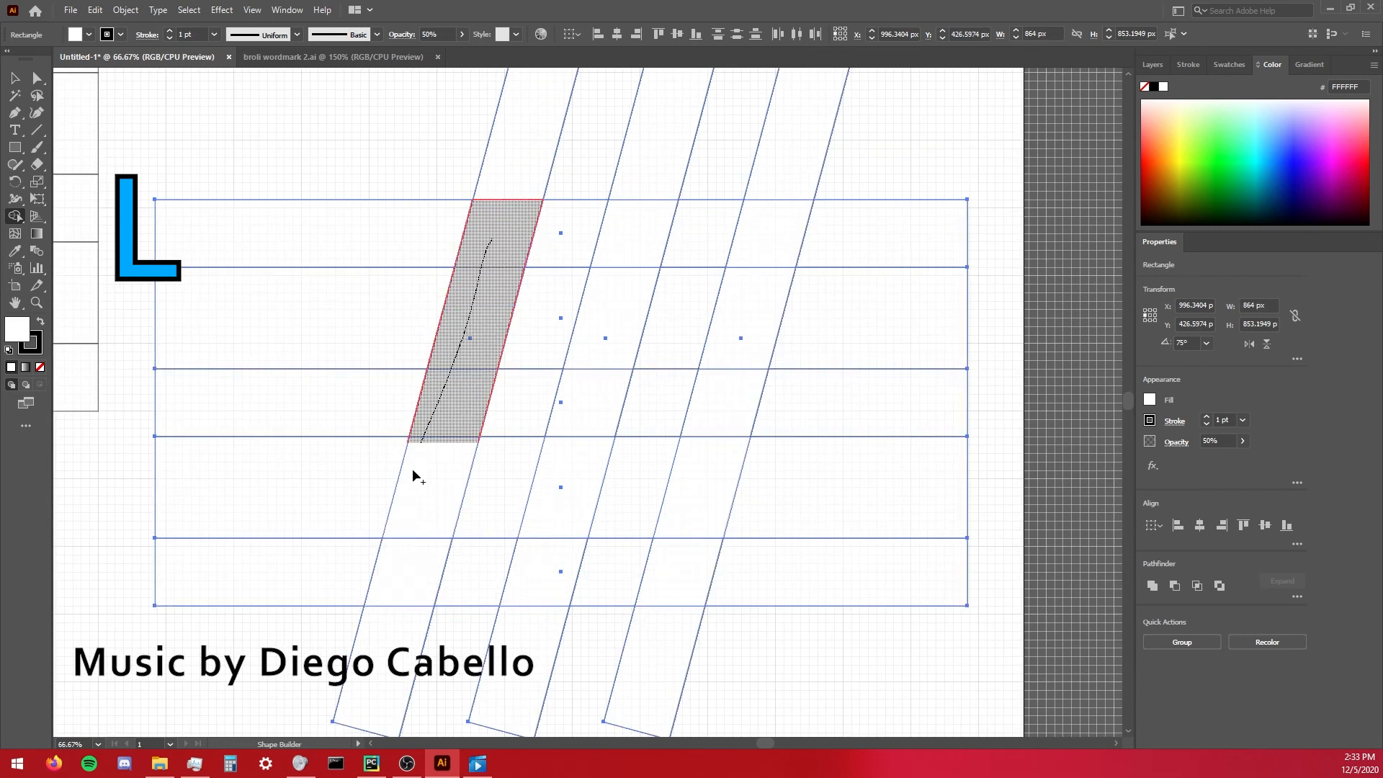
Try merging the grid cells into the letters L, M and N with the Shape Builder.
mouse_move(414, 473)
mouse_down()
mouse_move(418, 571)
mouse_move(612, 562)
mouse_up()
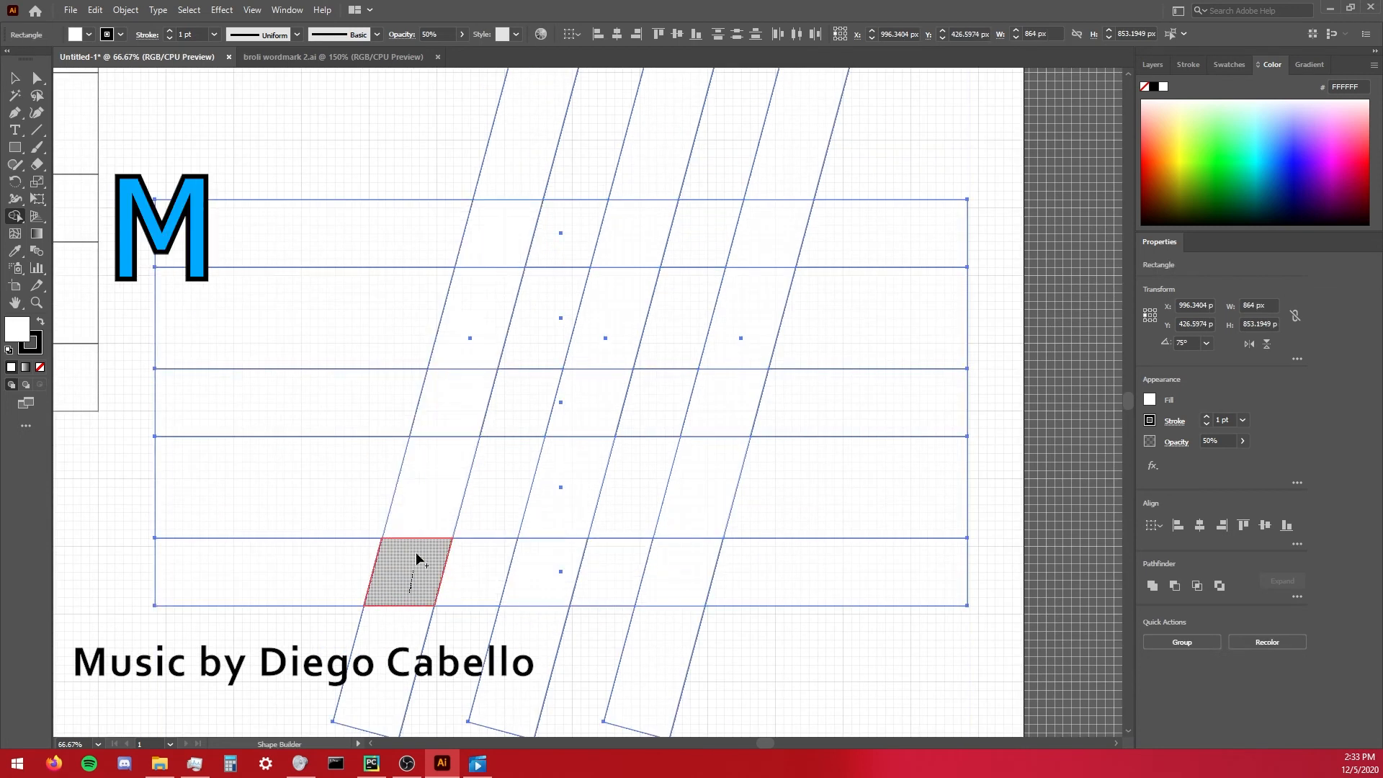
mouse_move(417, 556)
mouse_down()
mouse_move(485, 302)
mouse_move(595, 376)
mouse_move(580, 475)
mouse_move(630, 266)
mouse_move(738, 232)
mouse_move(701, 574)
mouse_up()
mouse_move(412, 566)
mouse_down()
mouse_move(439, 451)
mouse_move(751, 318)
mouse_move(673, 571)
mouse_up()
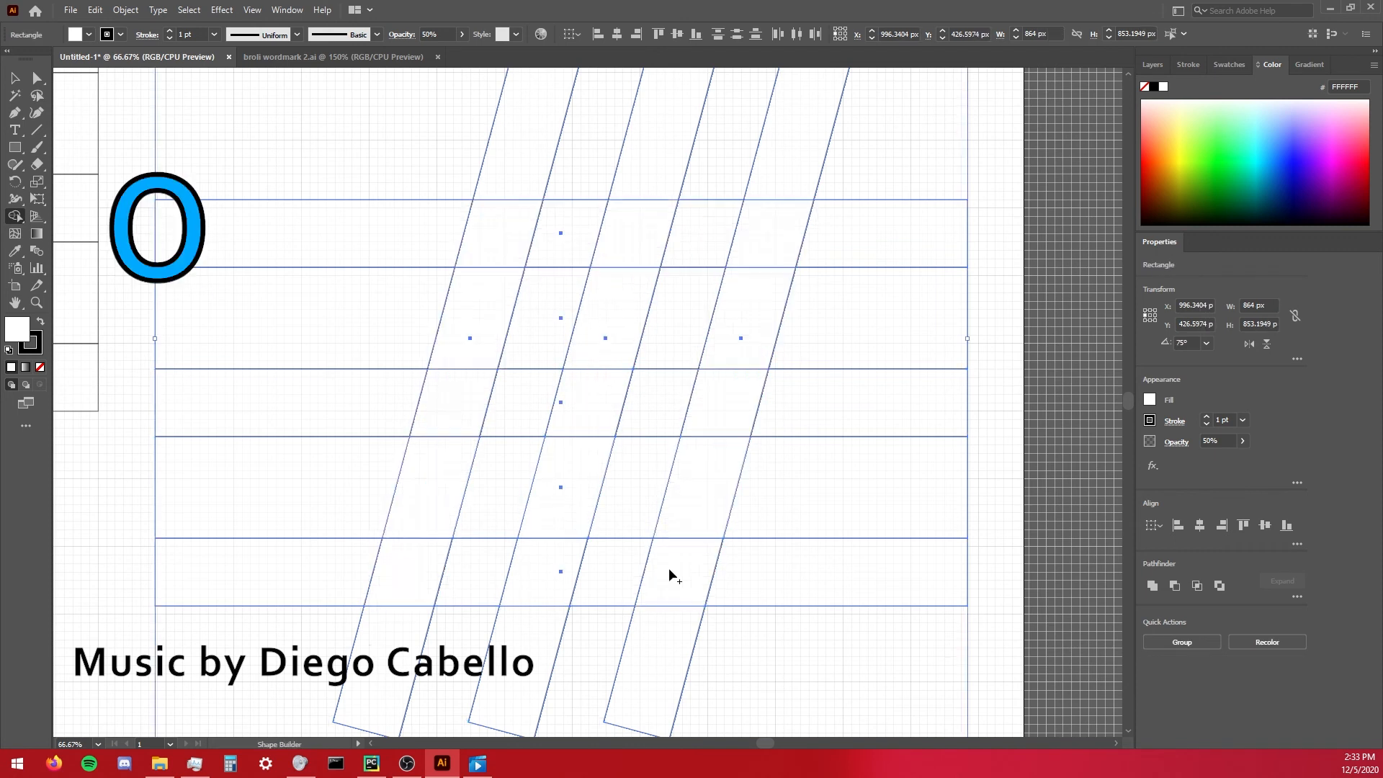
Try building the letters O, P, Q and R from the grid cells, using the diagonal bars for the Q's tail.
mouse_move(670, 572)
mouse_down()
mouse_move(450, 412)
mouse_move(503, 245)
mouse_move(750, 251)
mouse_move(710, 512)
mouse_up()
mouse_move(404, 568)
mouse_down()
mouse_move(504, 248)
mouse_move(504, 414)
mouse_up()
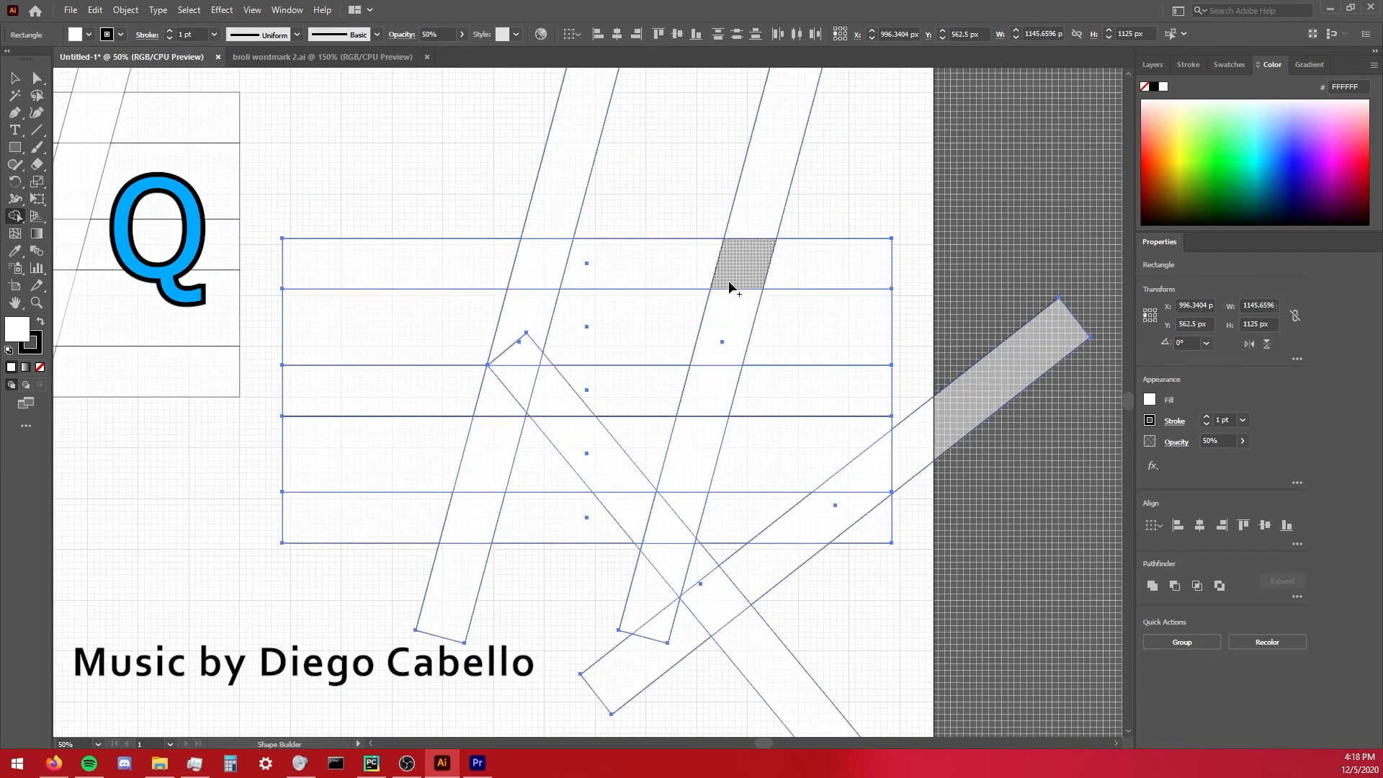
mouse_move(728, 284)
mouse_down()
mouse_move(510, 374)
mouse_move(491, 511)
mouse_move(658, 525)
mouse_move(701, 566)
mouse_move(666, 510)
mouse_move(733, 283)
mouse_up()
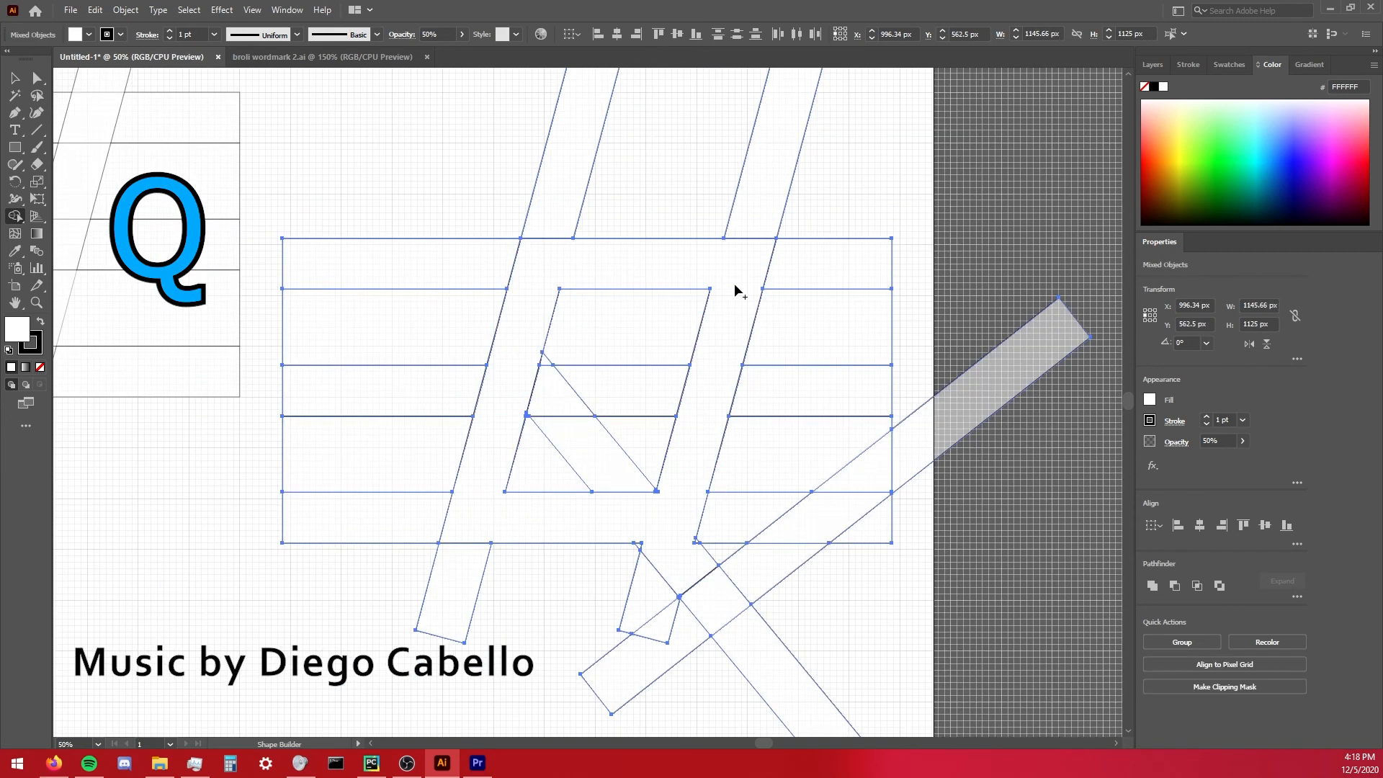
mouse_move(476, 520)
mouse_down()
mouse_move(495, 427)
mouse_move(556, 265)
mouse_move(725, 271)
mouse_move(577, 383)
mouse_up()
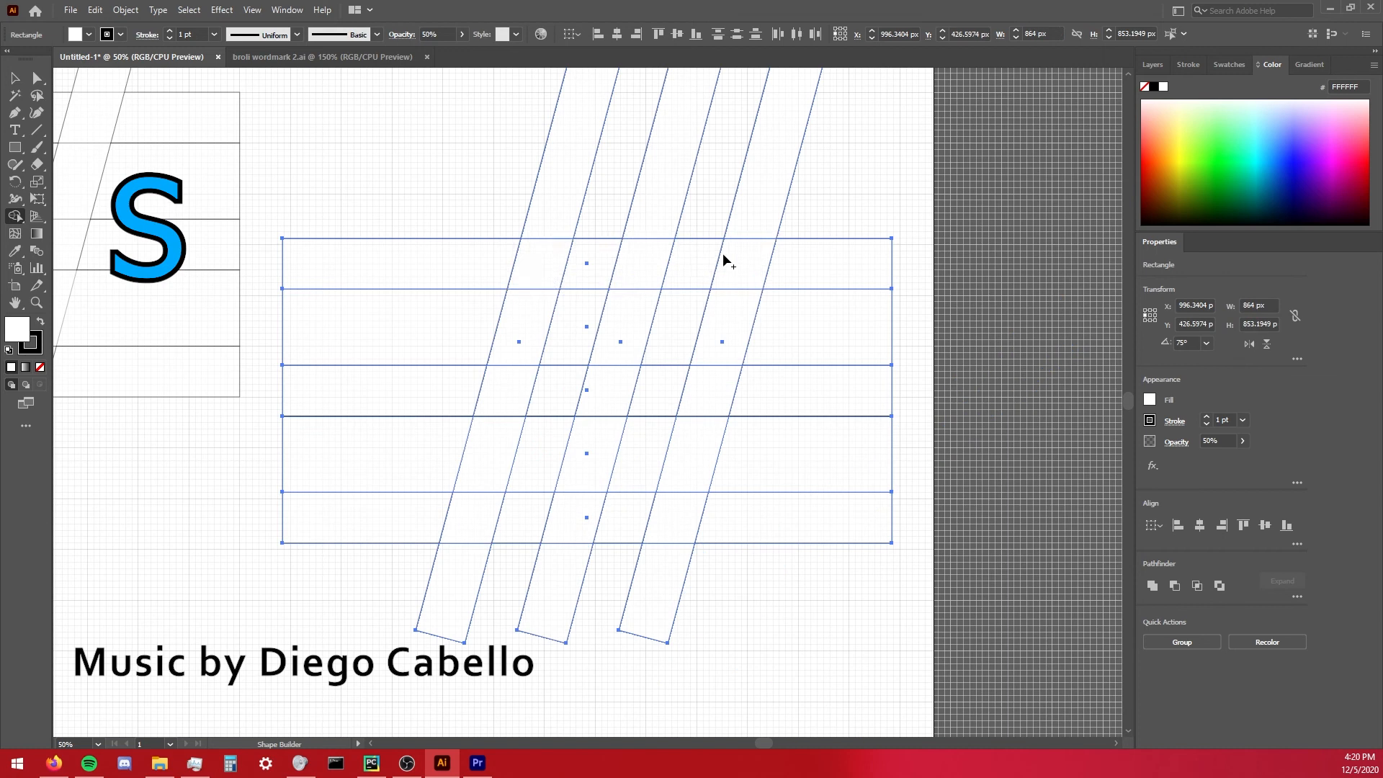
Try building the letters S, T, U and V from the grid cells with the Shape Builder, undoing each one.
mouse_move(723, 254)
mouse_down()
mouse_move(505, 403)
mouse_move(680, 395)
mouse_move(598, 531)
mouse_move(485, 497)
mouse_up()
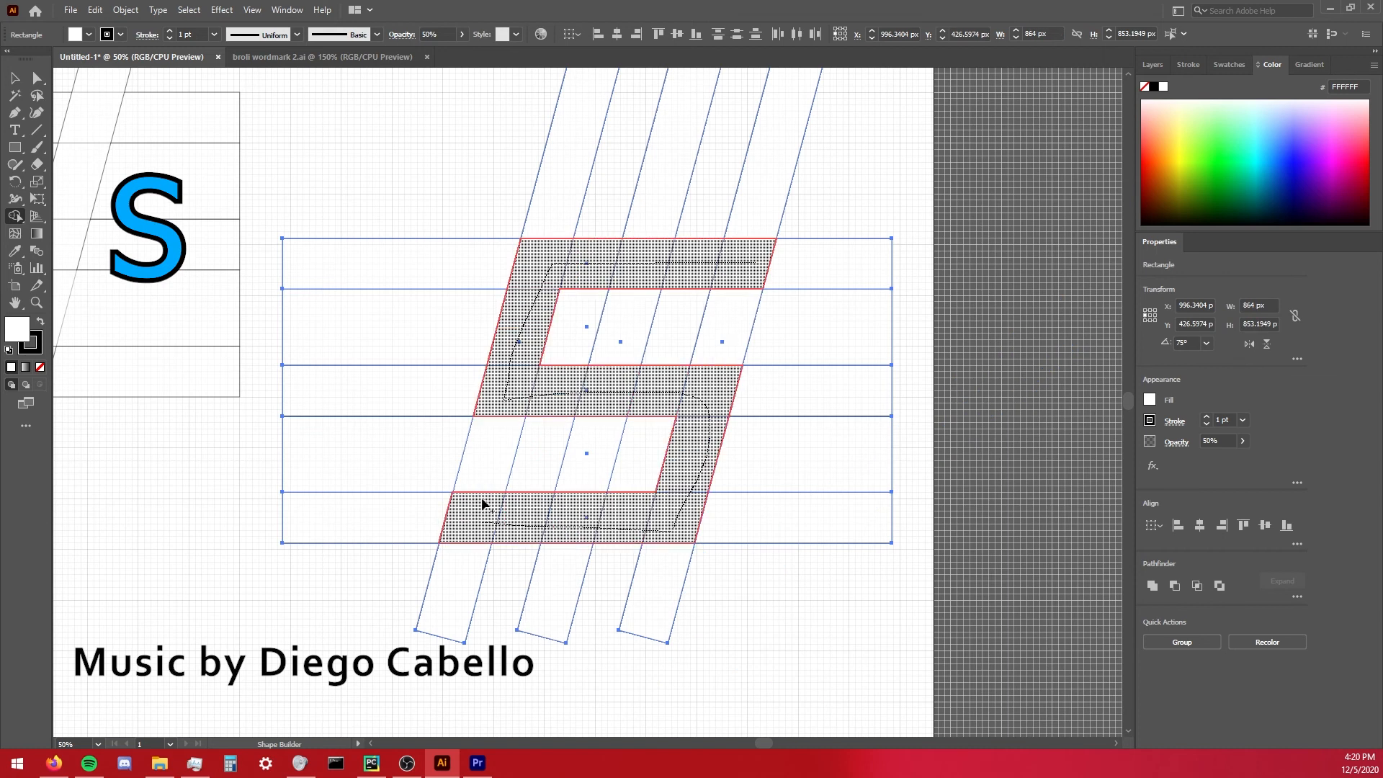
drag(485, 497, 485, 497)
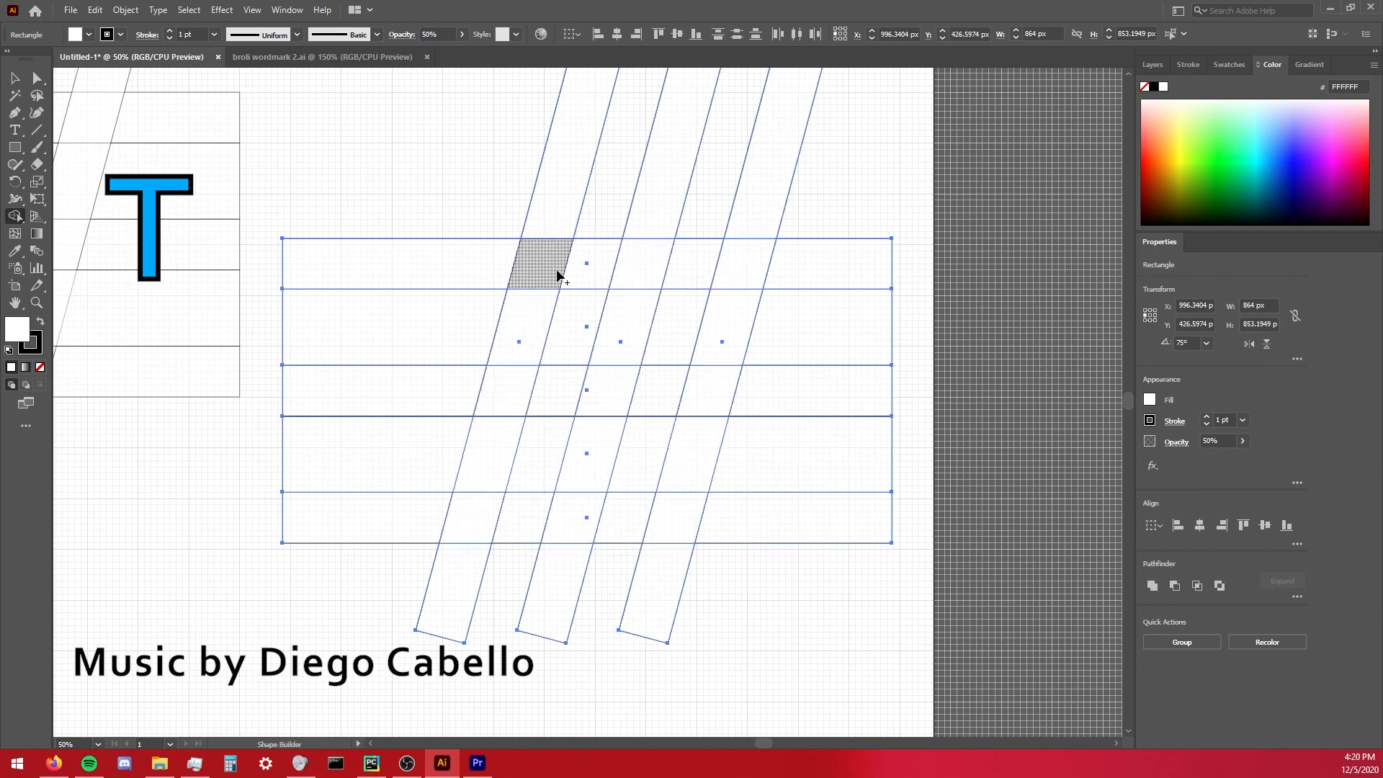
mouse_move(558, 275)
mouse_down()
mouse_move(645, 267)
mouse_move(581, 478)
mouse_up()
drag(581, 479, 581, 479)
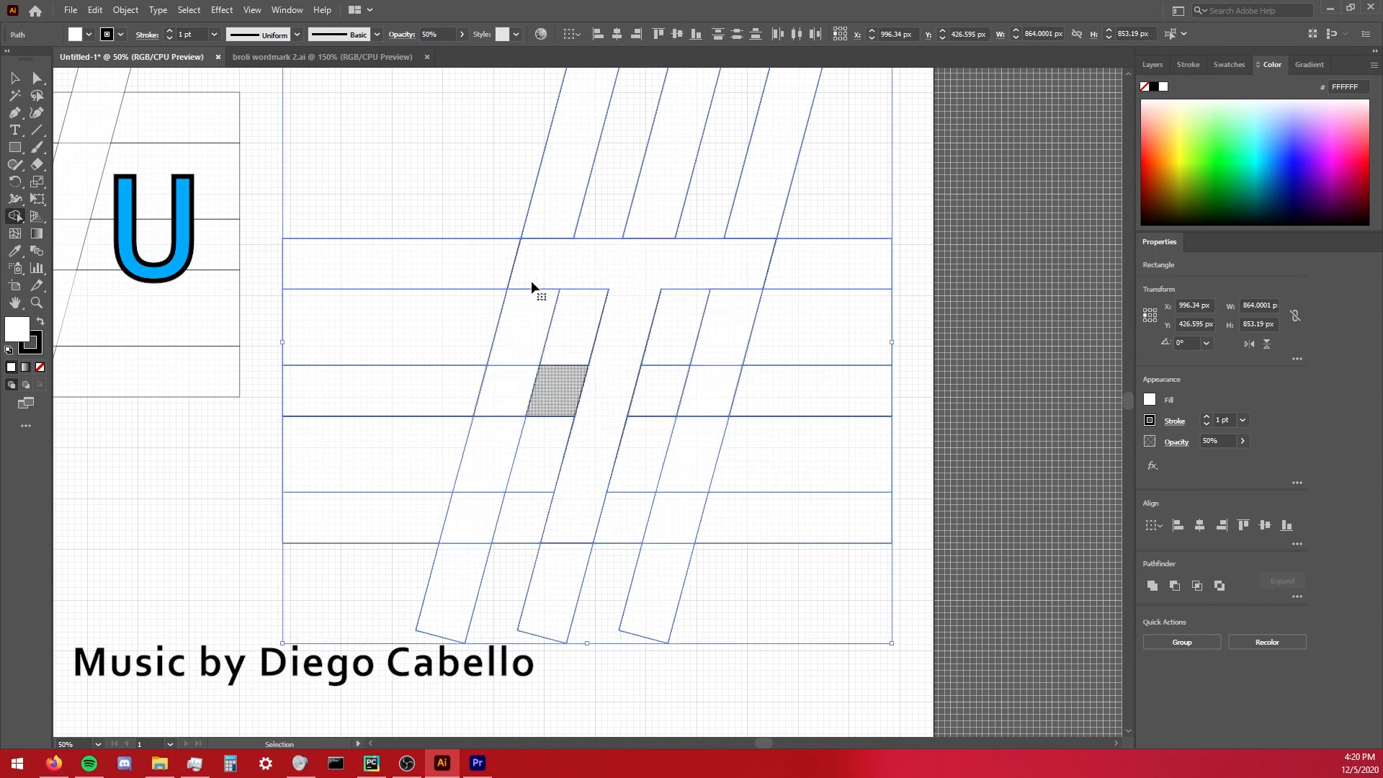
mouse_move(535, 271)
mouse_down()
mouse_move(496, 446)
mouse_move(500, 514)
mouse_move(675, 500)
mouse_move(750, 281)
mouse_up()
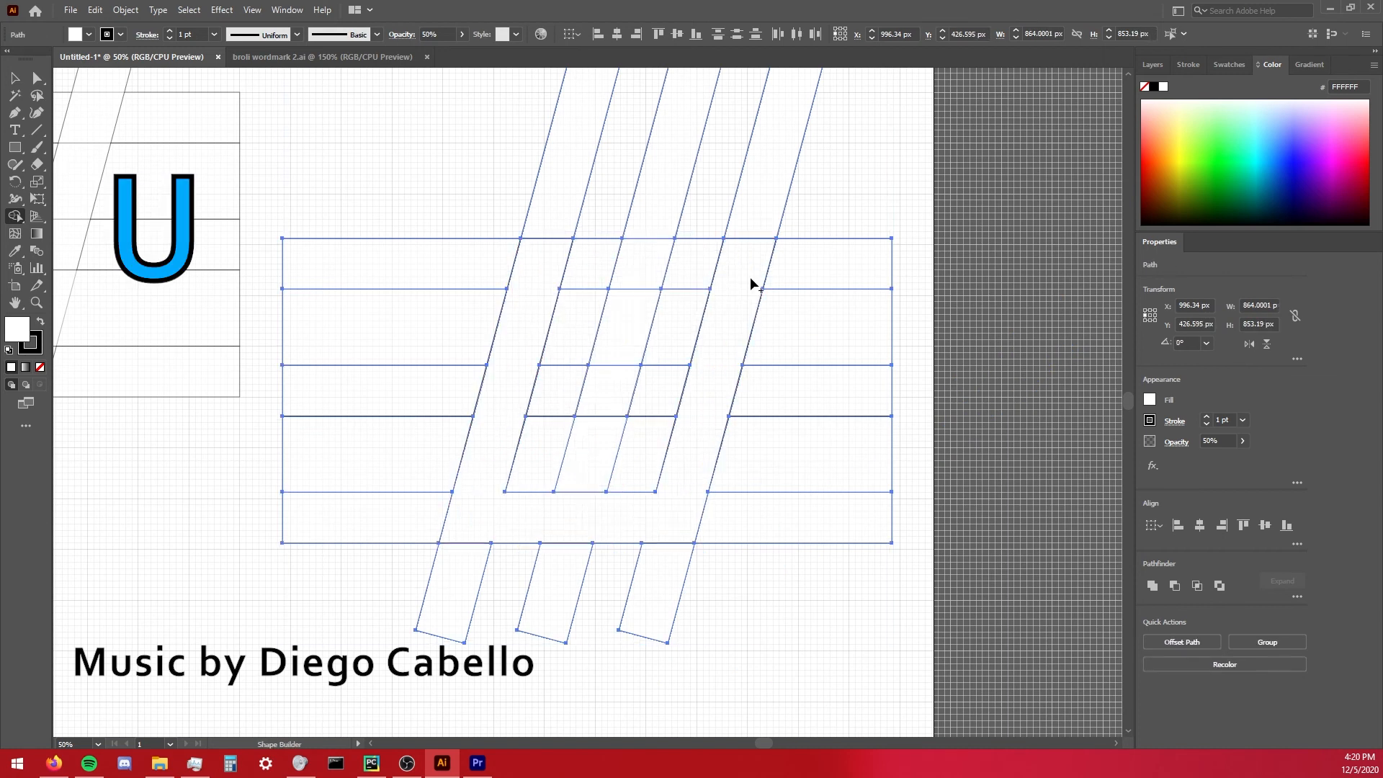
mouse_move(547, 256)
mouse_down()
mouse_move(569, 451)
mouse_move(580, 424)
mouse_move(673, 519)
mouse_move(742, 272)
mouse_up()
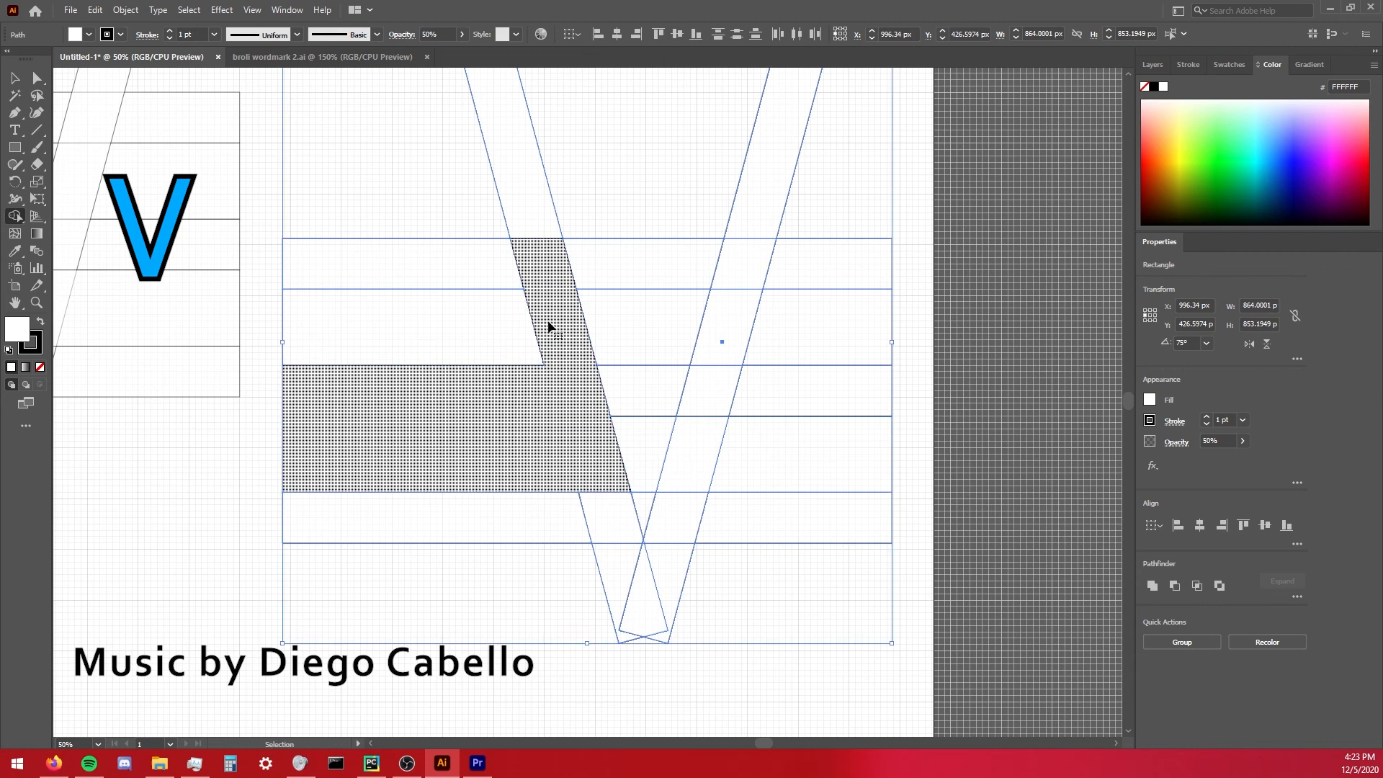
key(ctrl+z)
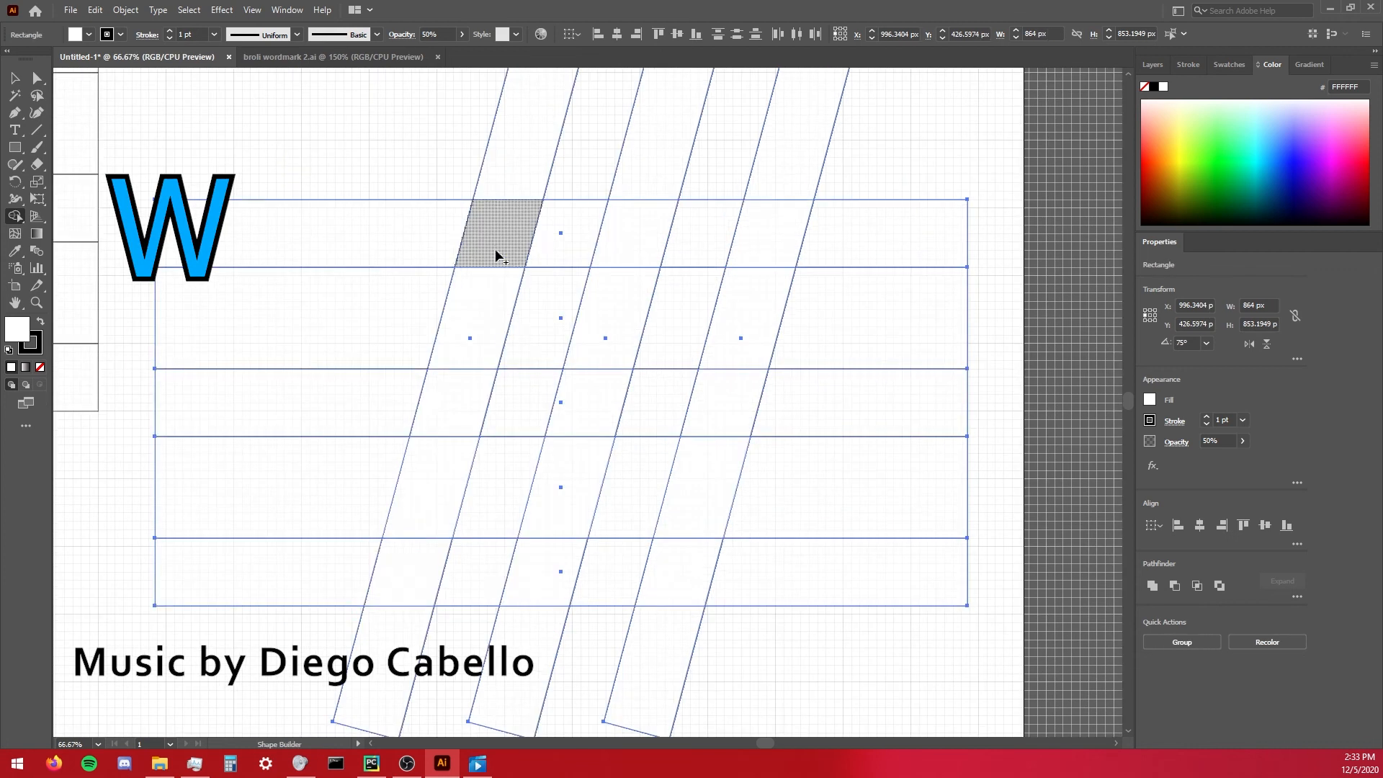
Try tracing the letters W, Y and Z through the grid cells with the Shape Builder.
mouse_move(494, 253)
mouse_down()
mouse_move(508, 569)
mouse_move(559, 577)
mouse_up()
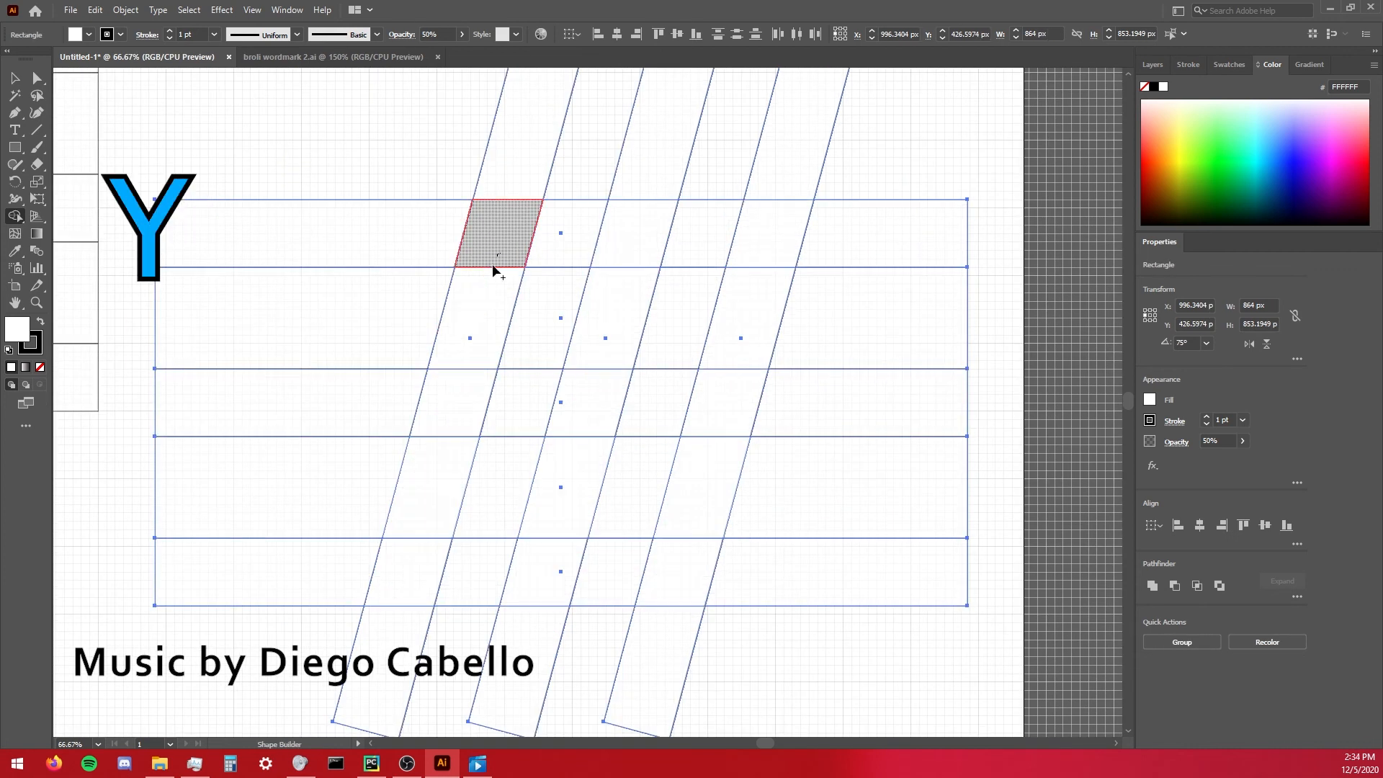
mouse_move(493, 268)
mouse_down()
mouse_move(741, 302)
mouse_move(587, 417)
mouse_move(658, 371)
mouse_up()
drag(446, 249, 516, 408)
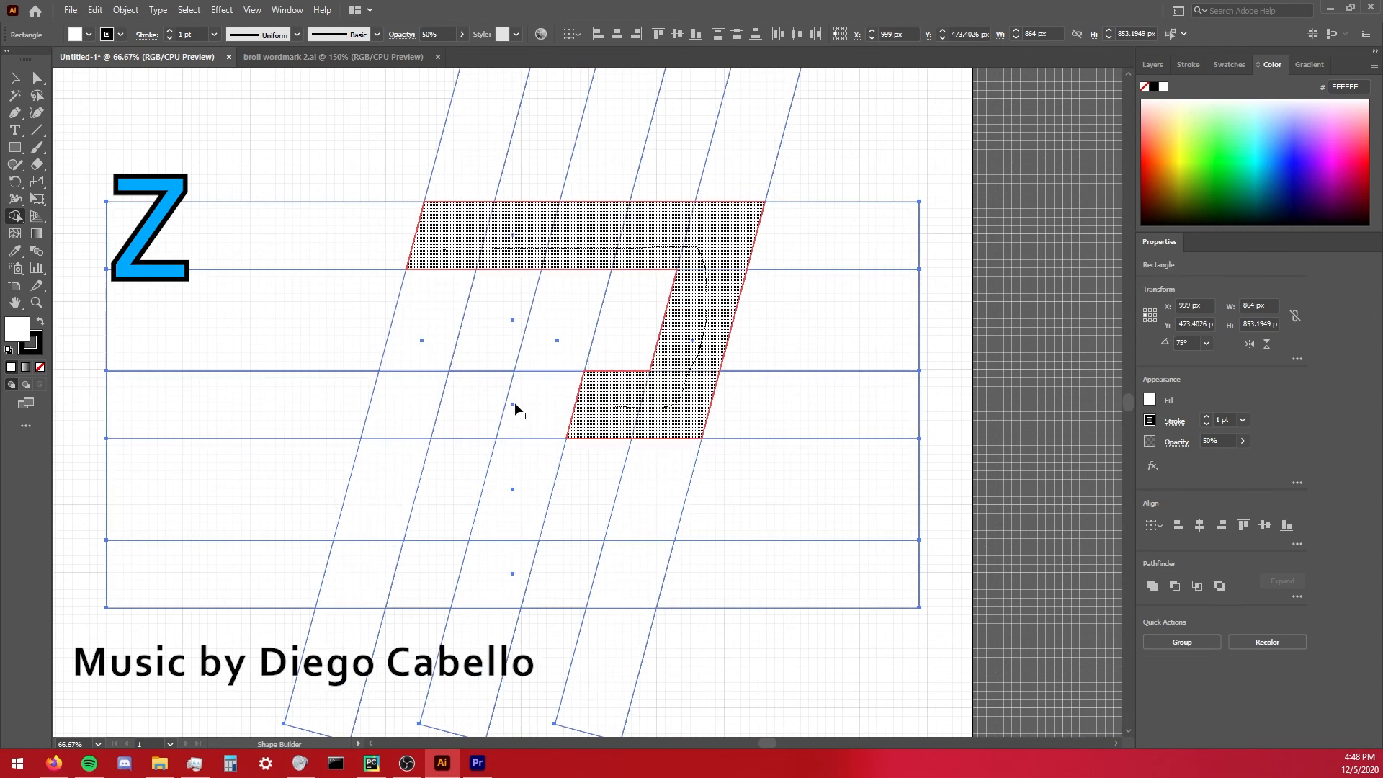
drag(516, 408, 404, 497)
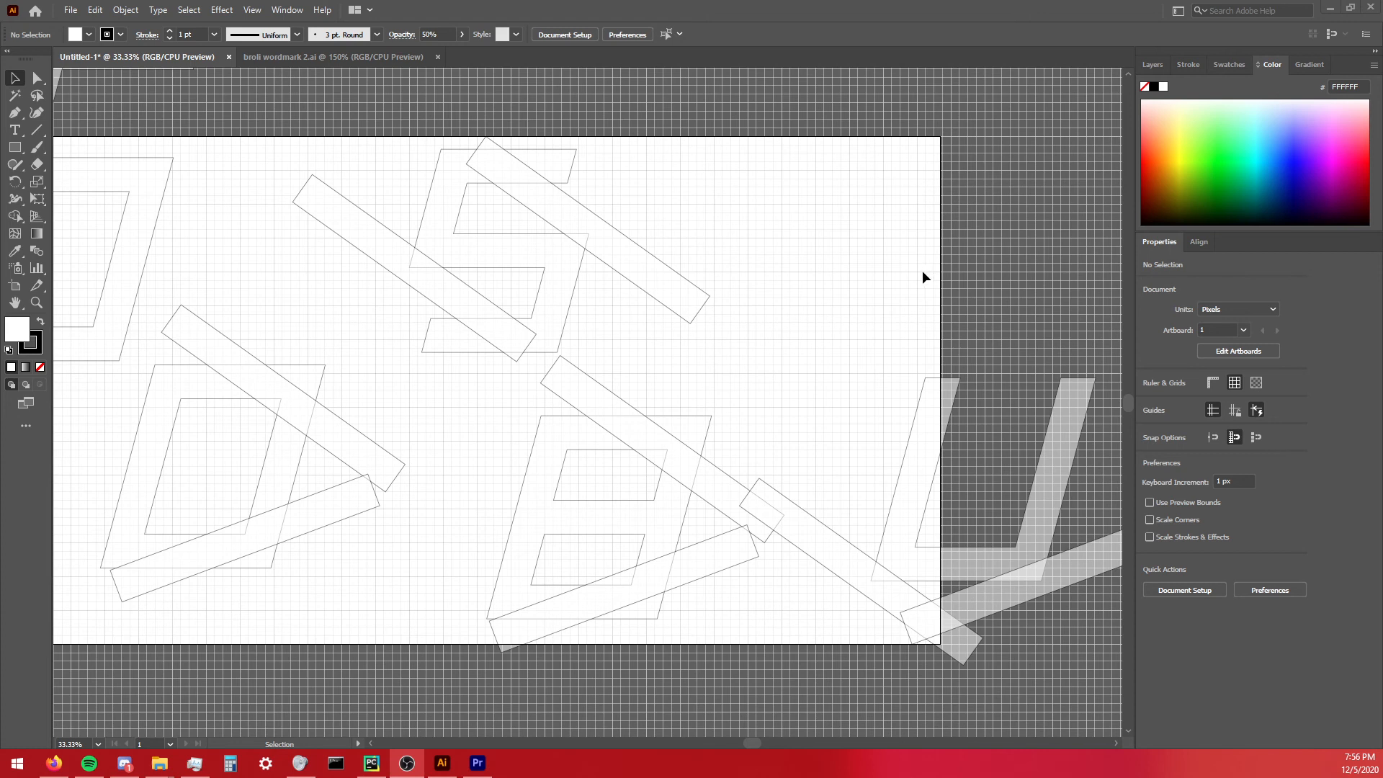
Try shifting the diagonal bar over the D's upper corner, and undo the move.
click(384, 461)
click(383, 466)
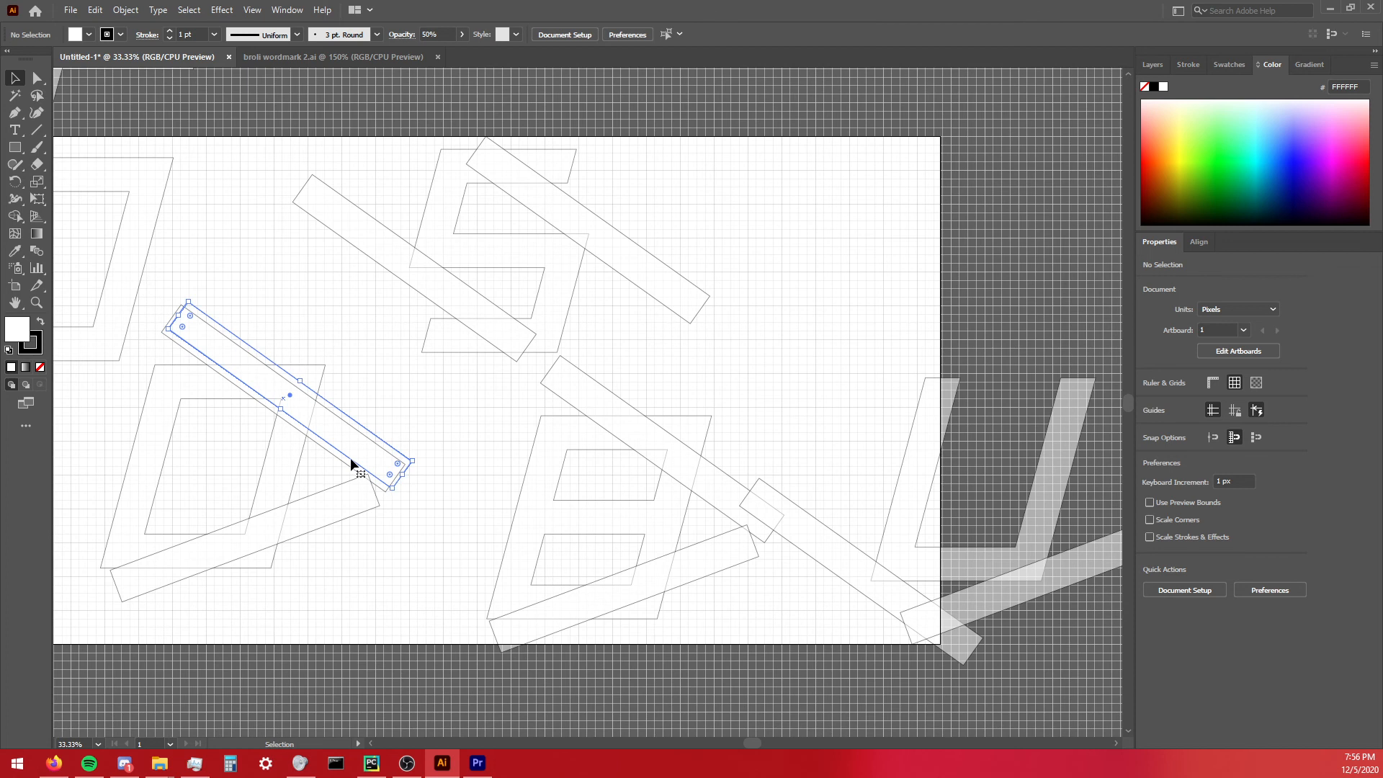
drag(376, 463, 383, 459)
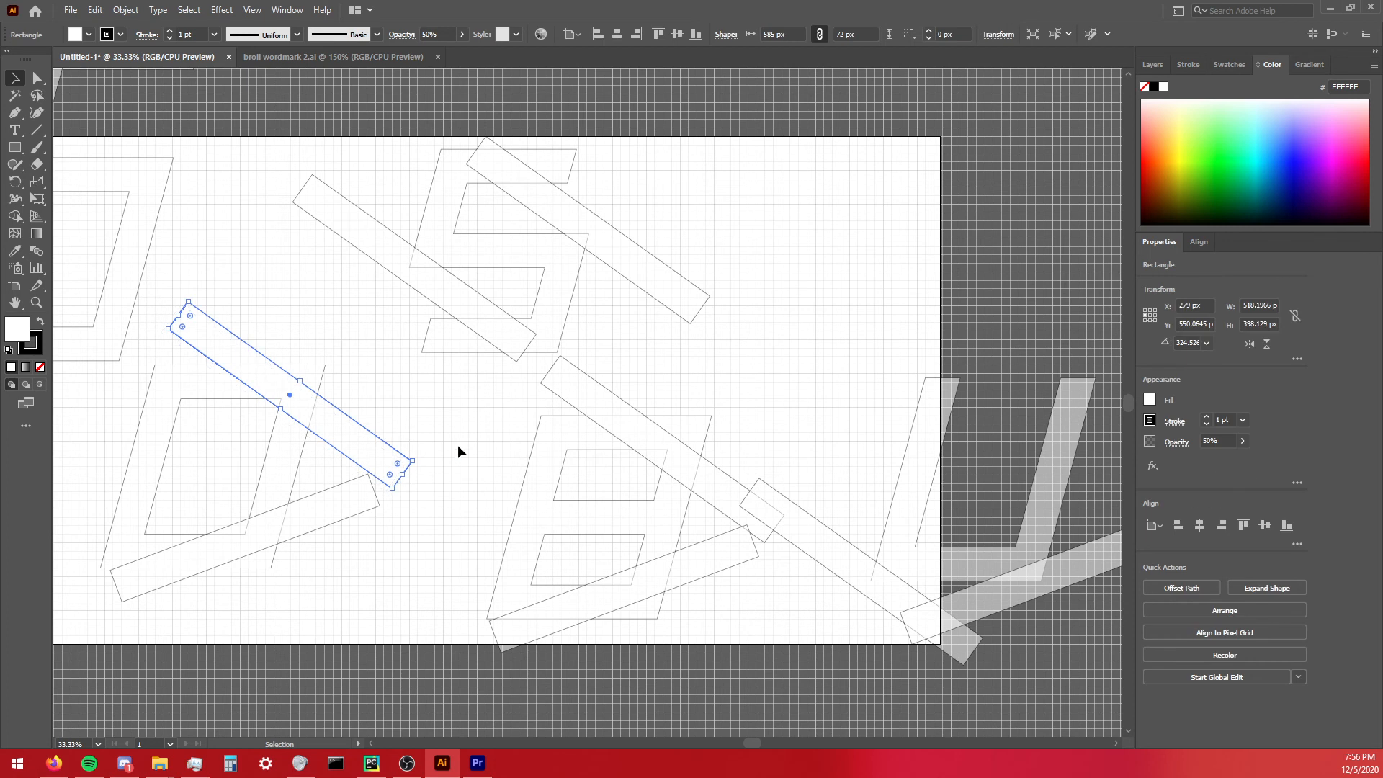
key(ctrl+z)
Select all letters and diagonal bars, and merge the D with its outer corners cut along the bars using the Shape Builder.
click(346, 517)
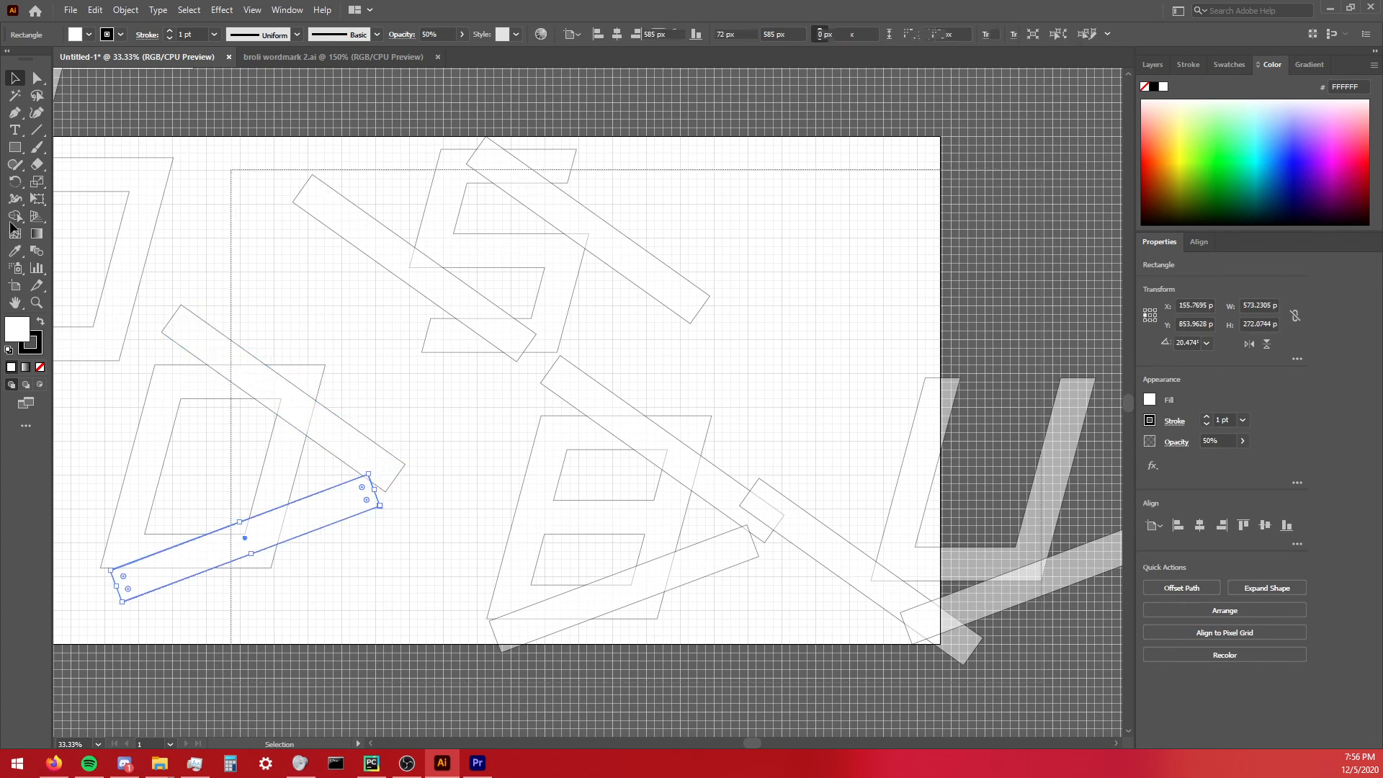
key(ctrl+a)
key(shift+m)
mouse_move(297, 416)
mouse_down()
mouse_move(260, 382)
mouse_move(191, 382)
mouse_up()
mouse_move(148, 492)
mouse_down()
mouse_move(222, 556)
mouse_move(278, 475)
mouse_up()
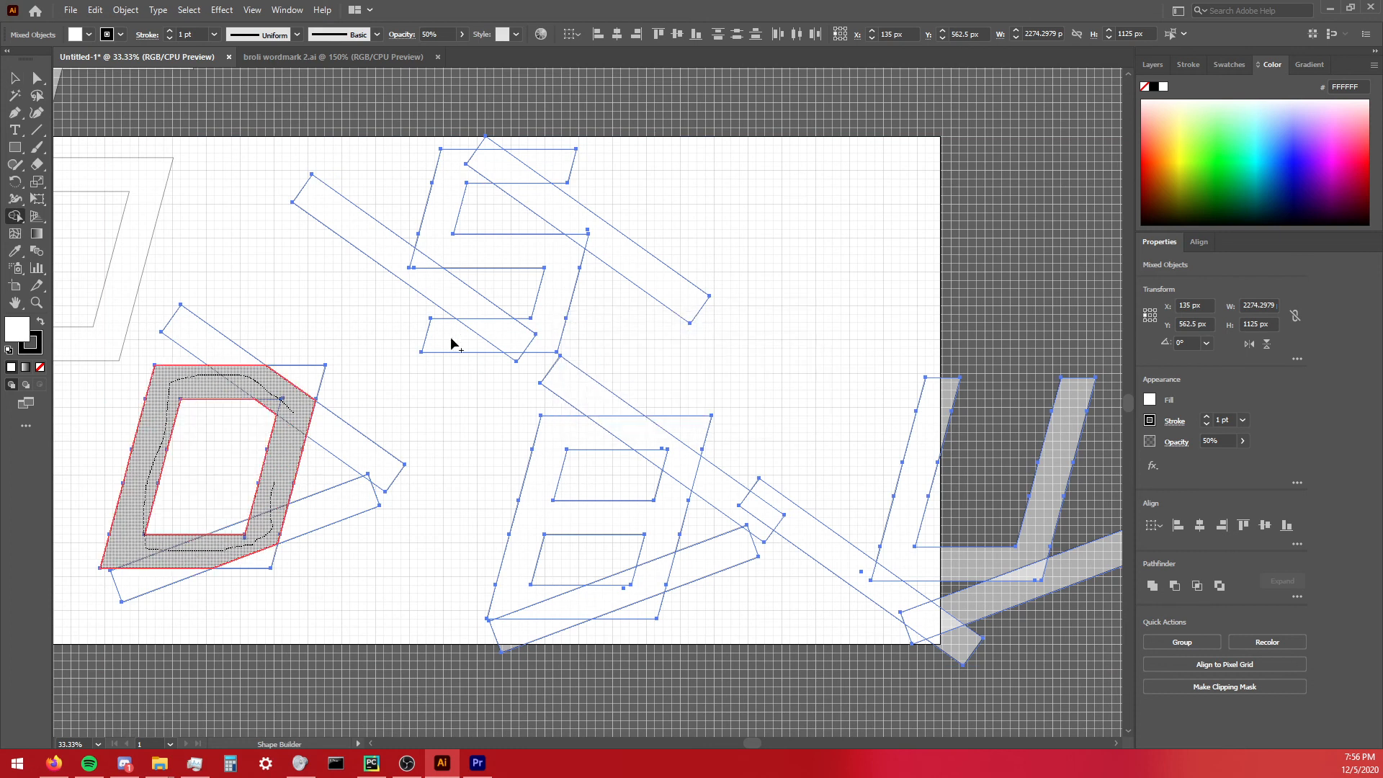
Merge the pieces of the S, B and U into letters with corners cut along the diagonal bars, and clear the selection.
drag(454, 346, 542, 344)
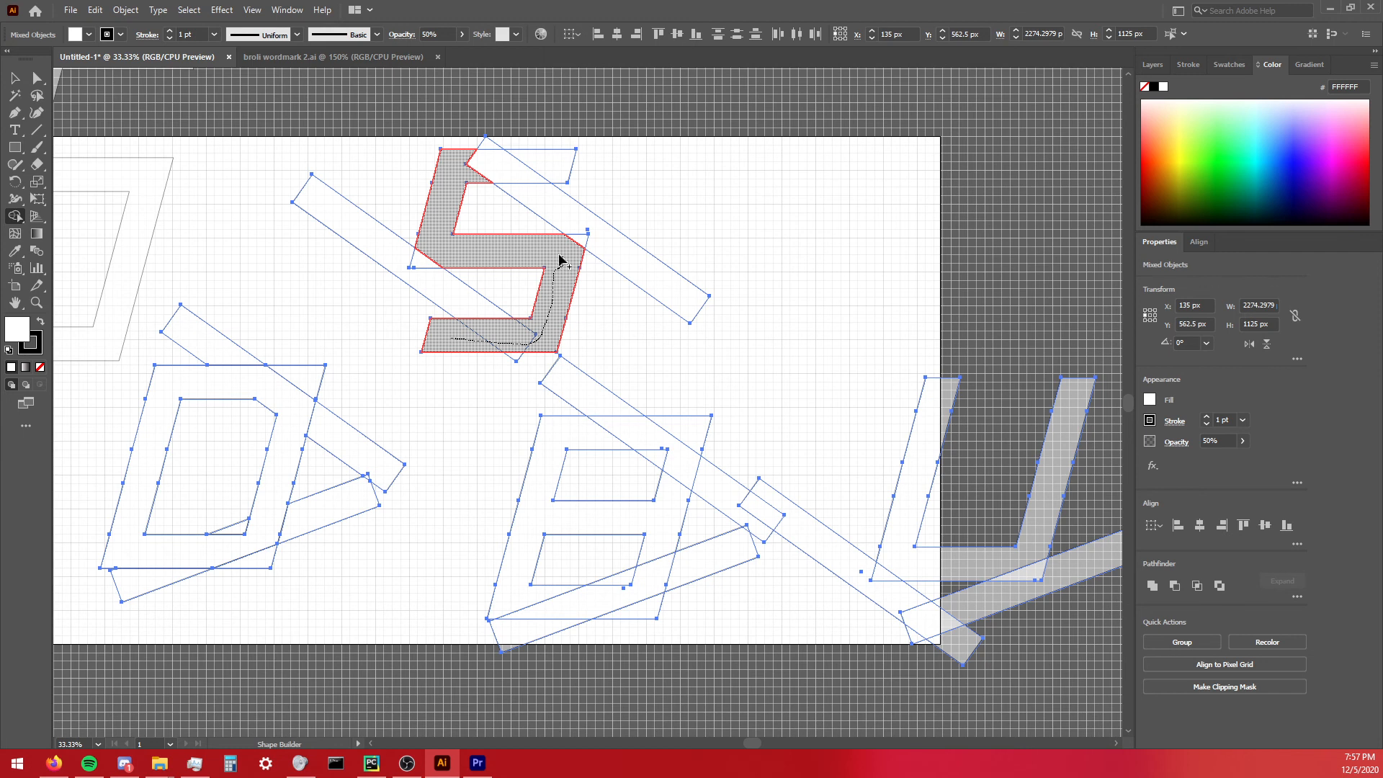
mouse_move(450, 244)
mouse_down()
mouse_move(478, 164)
mouse_move(555, 177)
mouse_up()
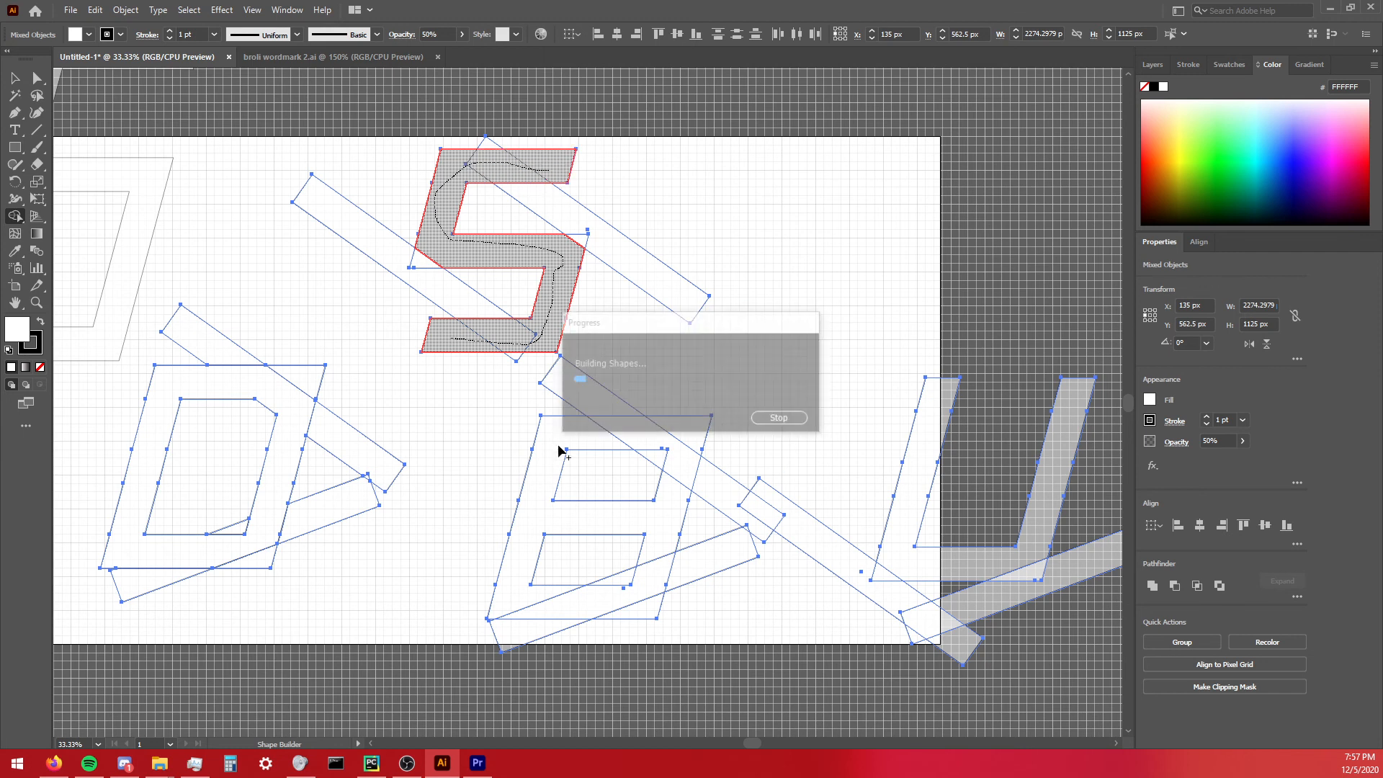
drag(580, 442, 665, 445)
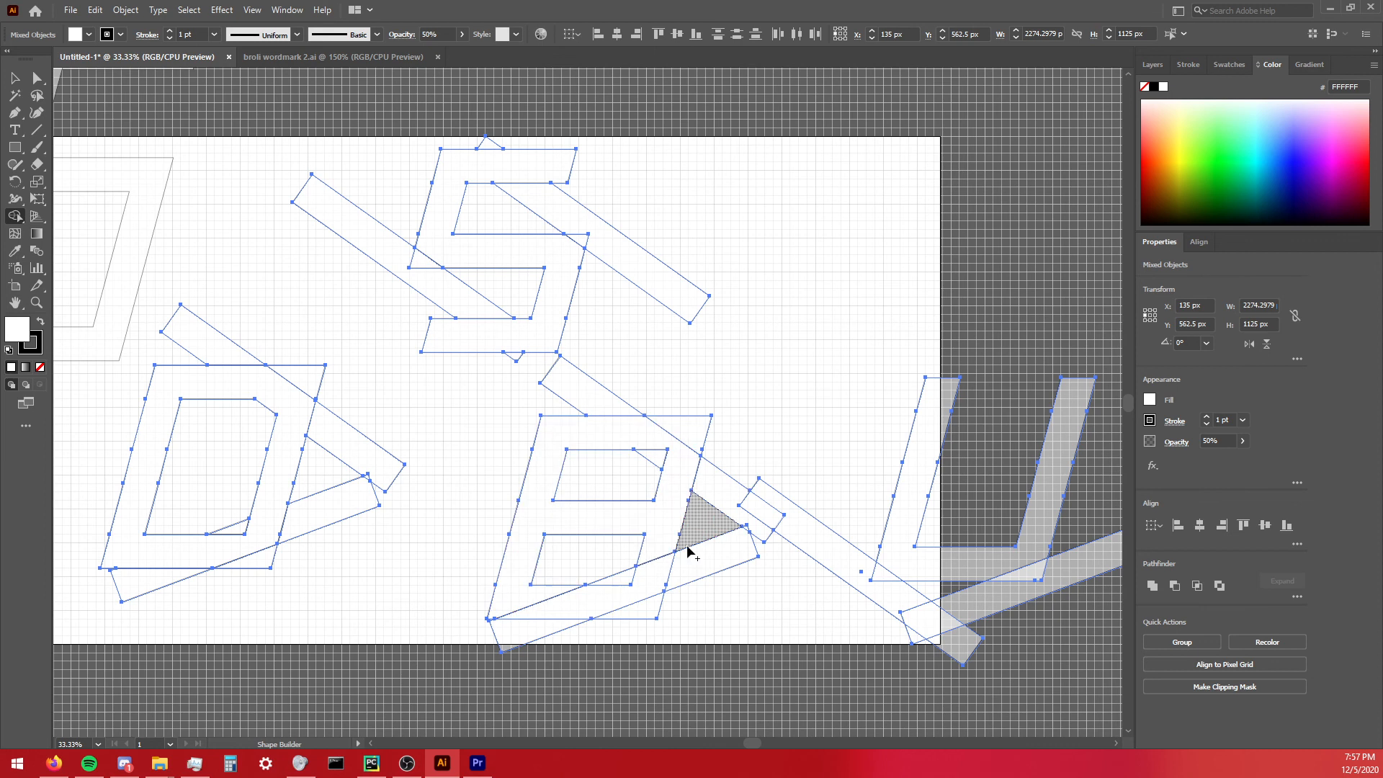
click(888, 549)
key(v)
click(819, 400)
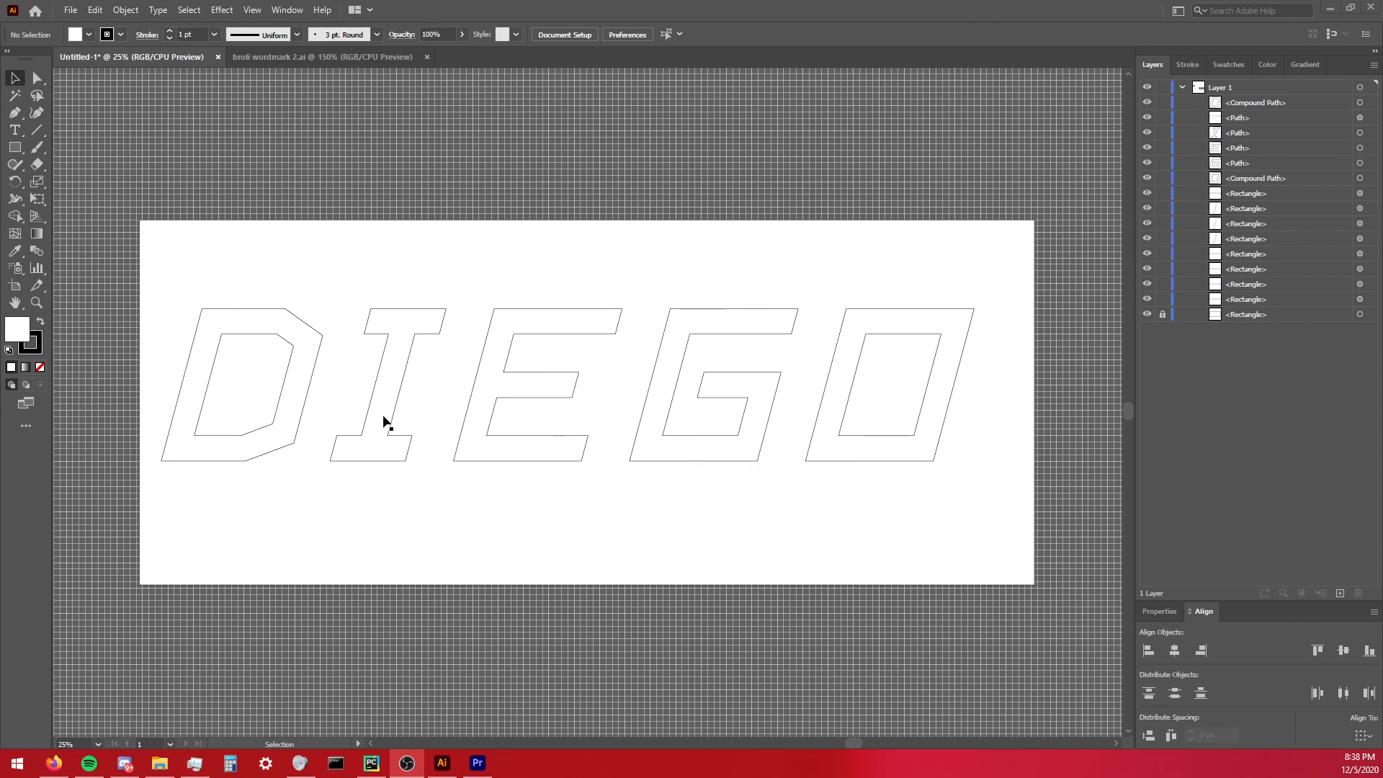
Select the five letters of the wordmark and combine them into one compound path.
click(794, 297)
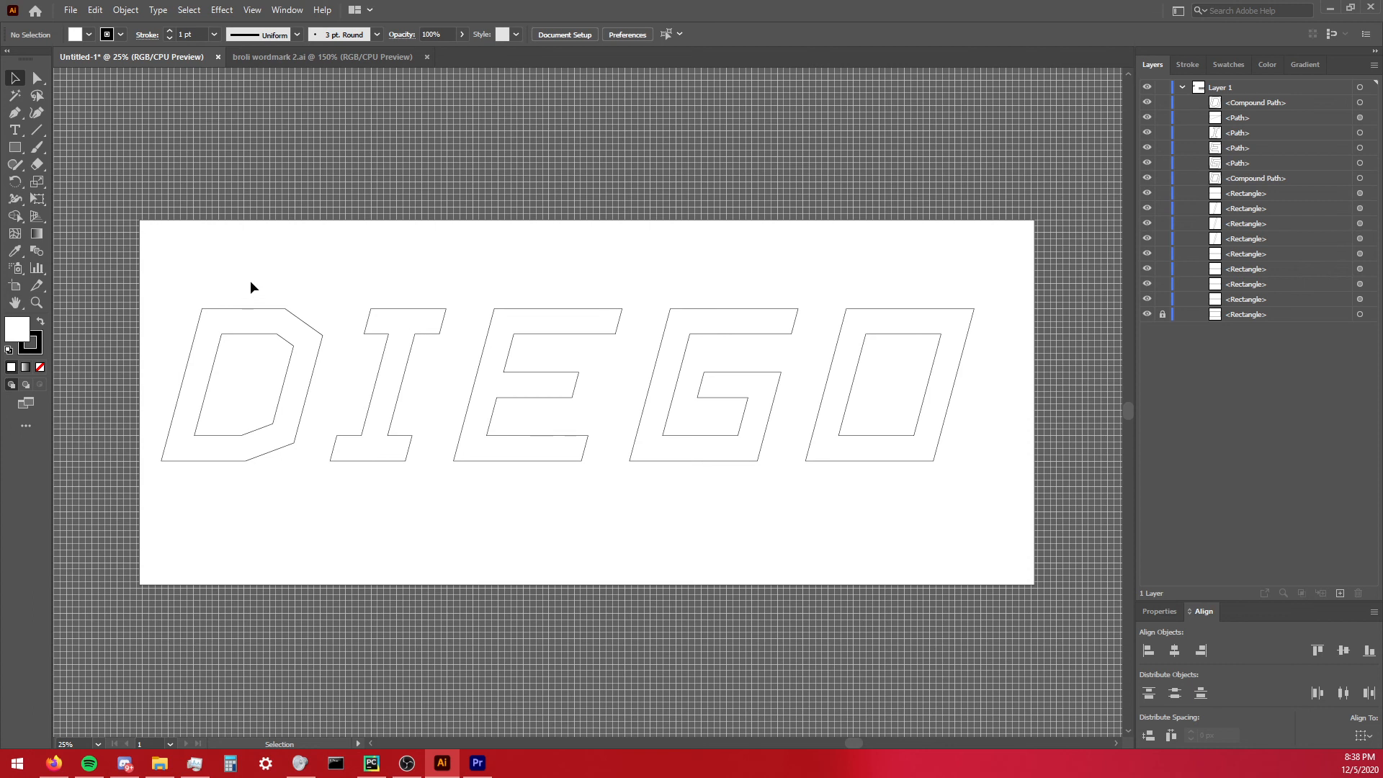
drag(251, 282, 1004, 416)
key(ctrl+a)
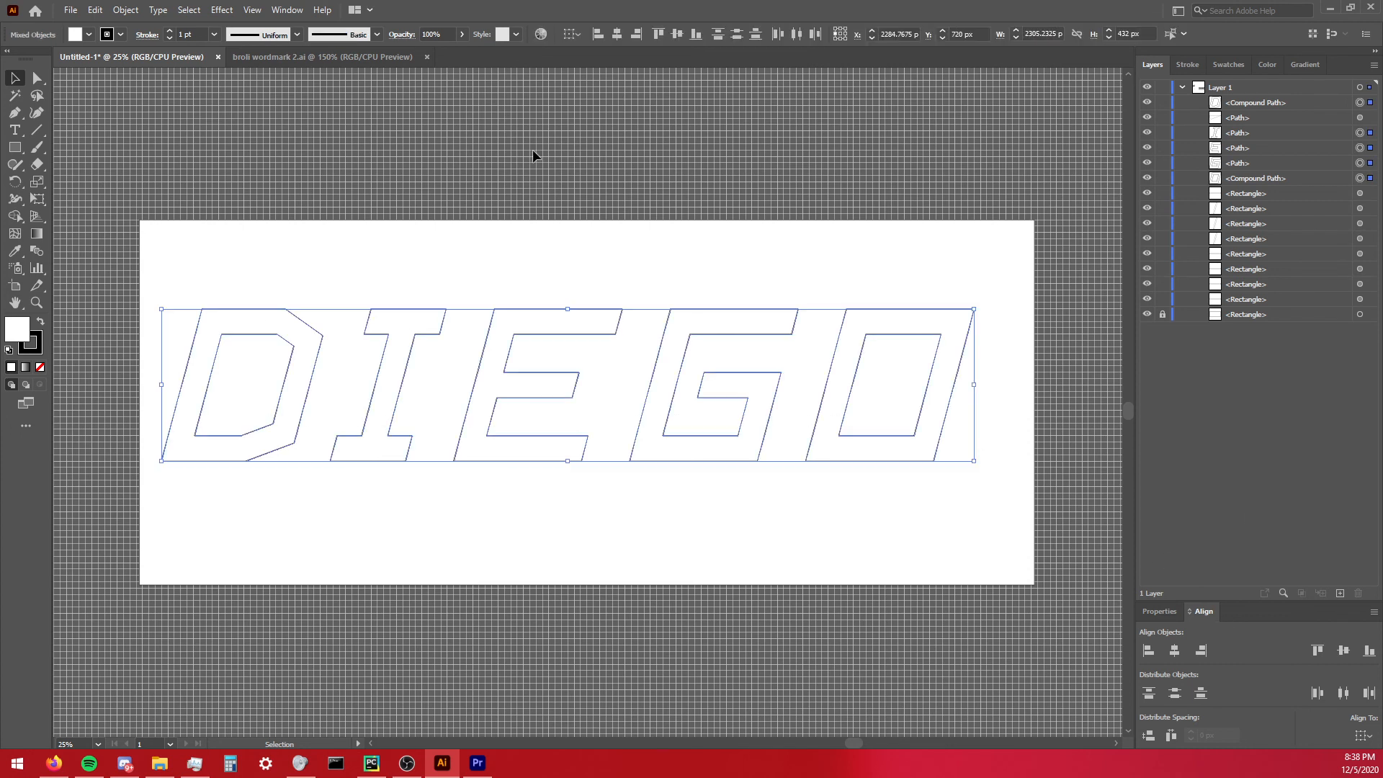
click(287, 10)
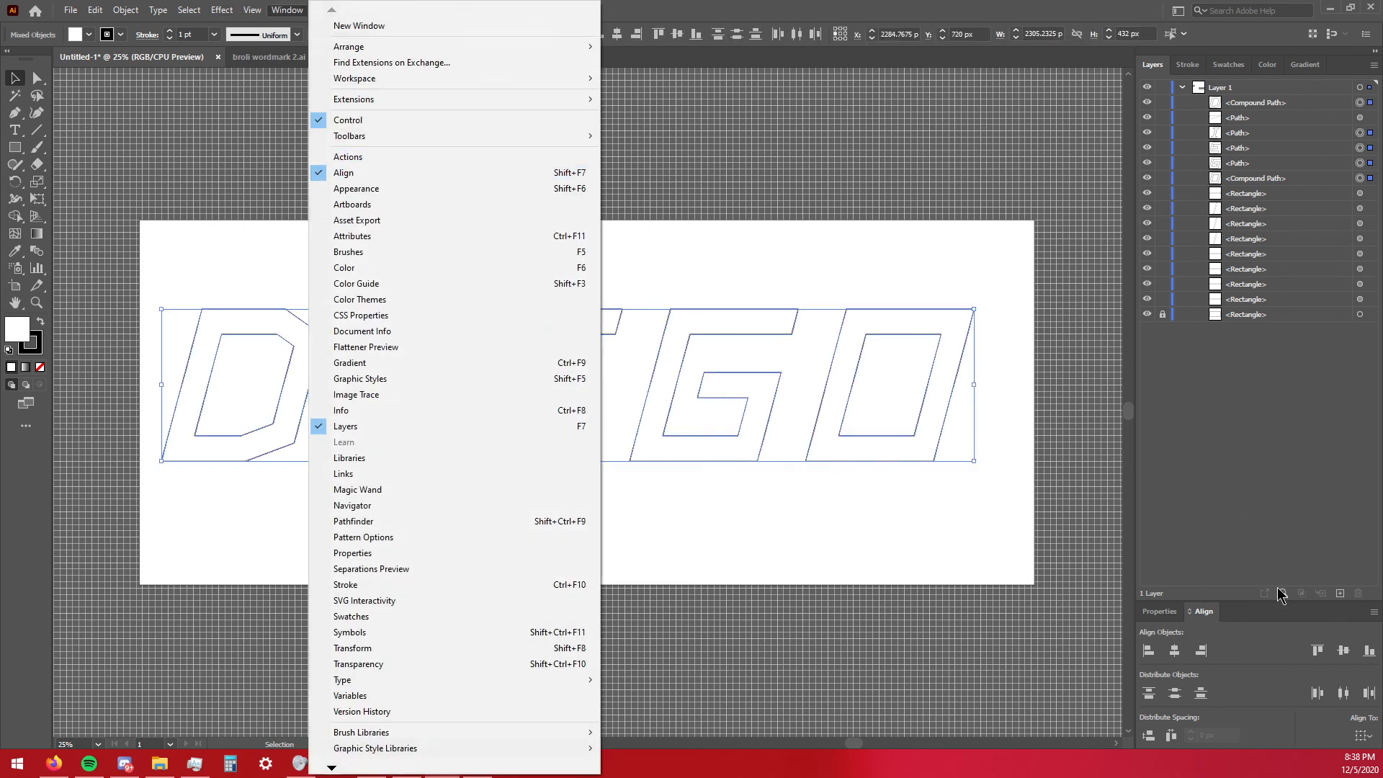
click(1270, 701)
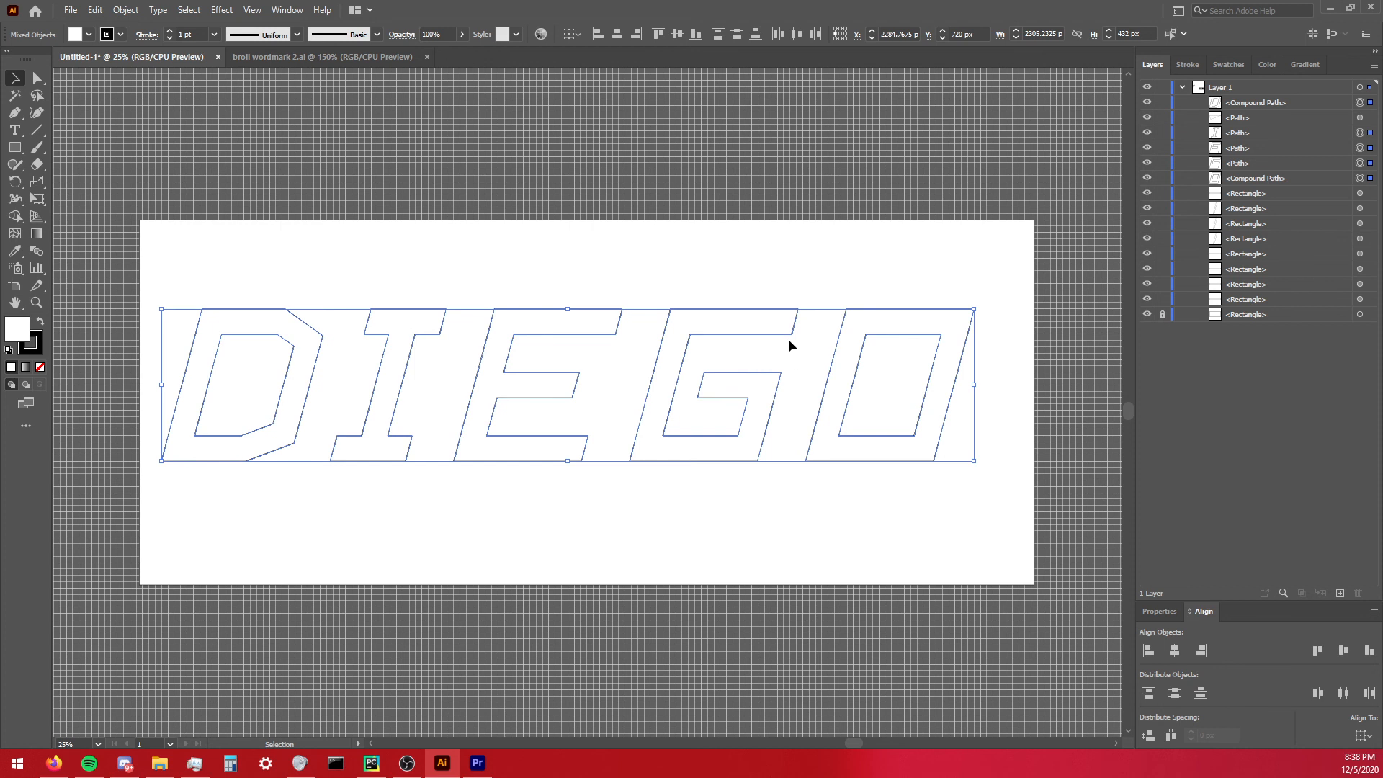
key(ctrl+8)
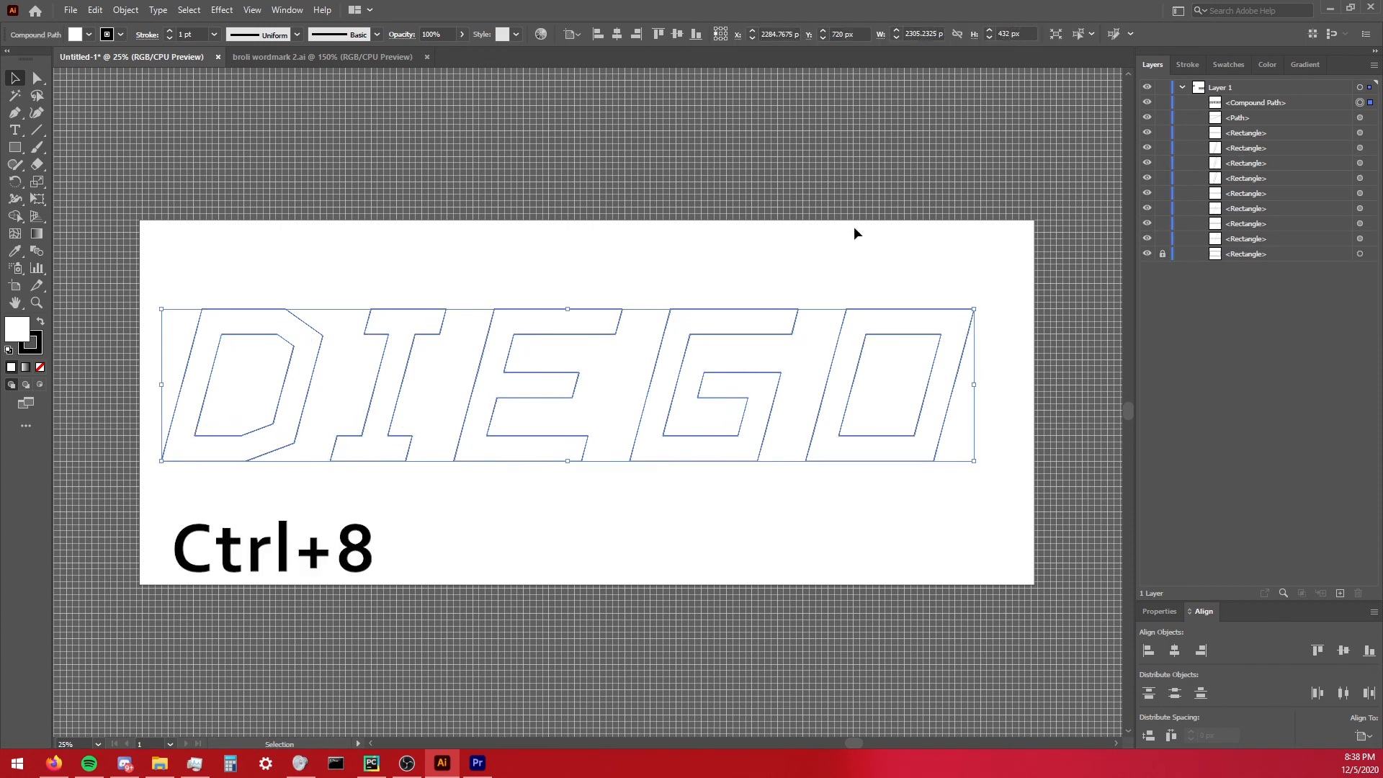
click(737, 304)
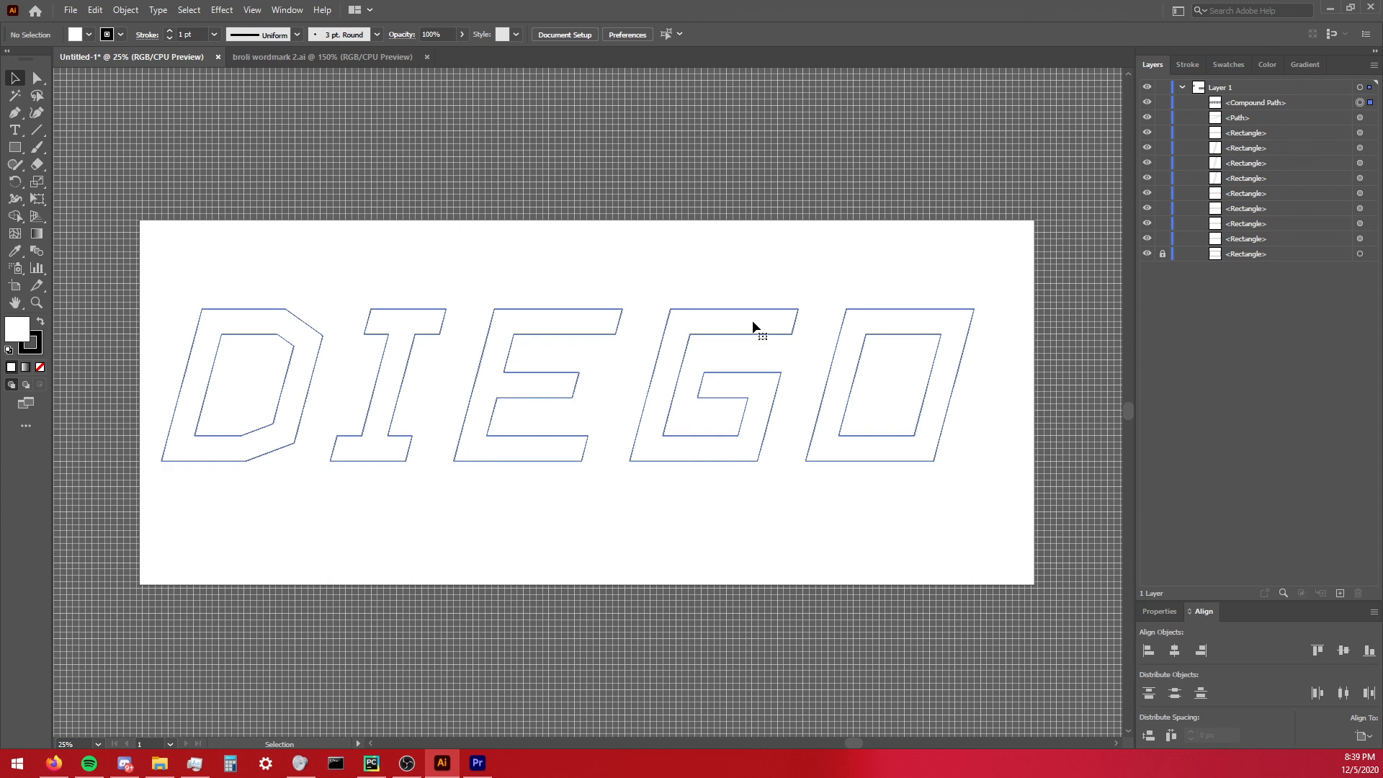
Fill the compound lettering with a linear gradient and change the starting stop's colour to light blue.
click(753, 327)
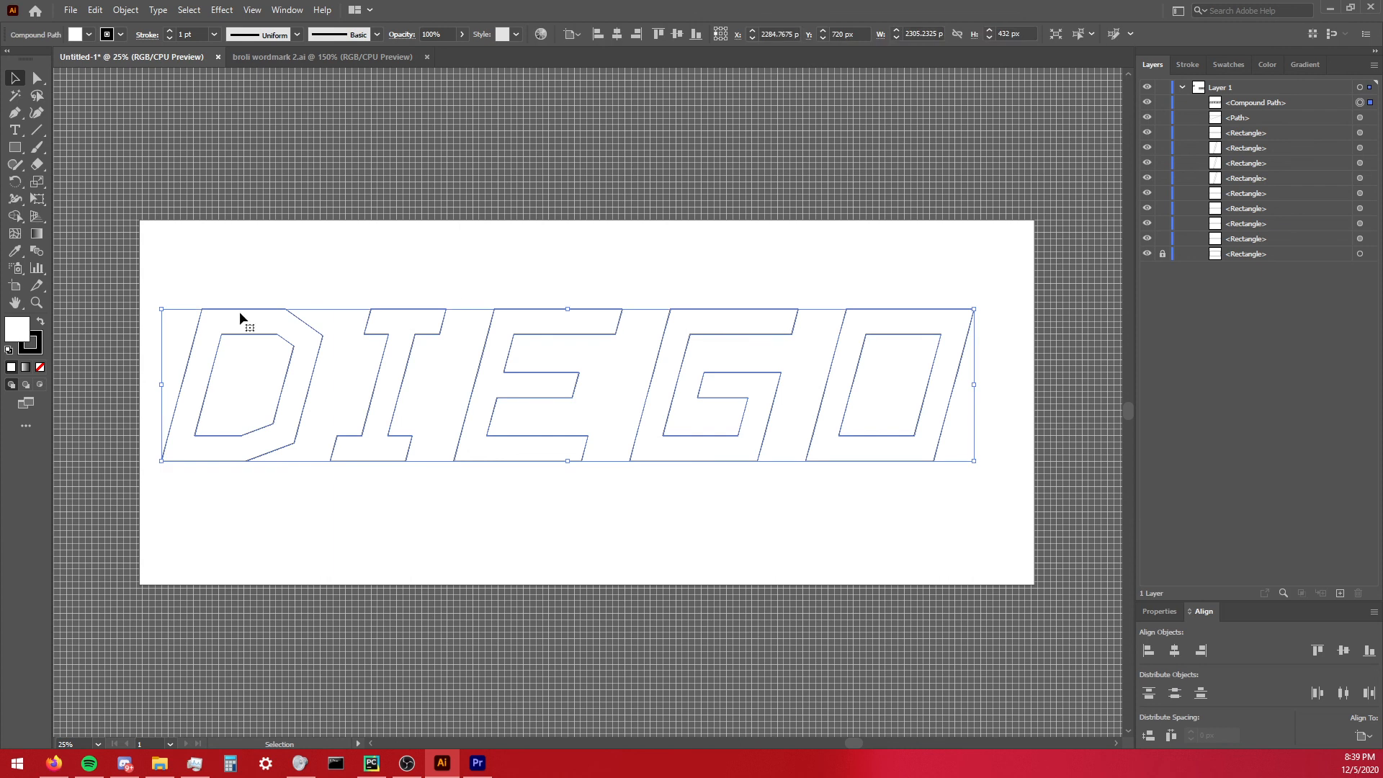
click(25, 368)
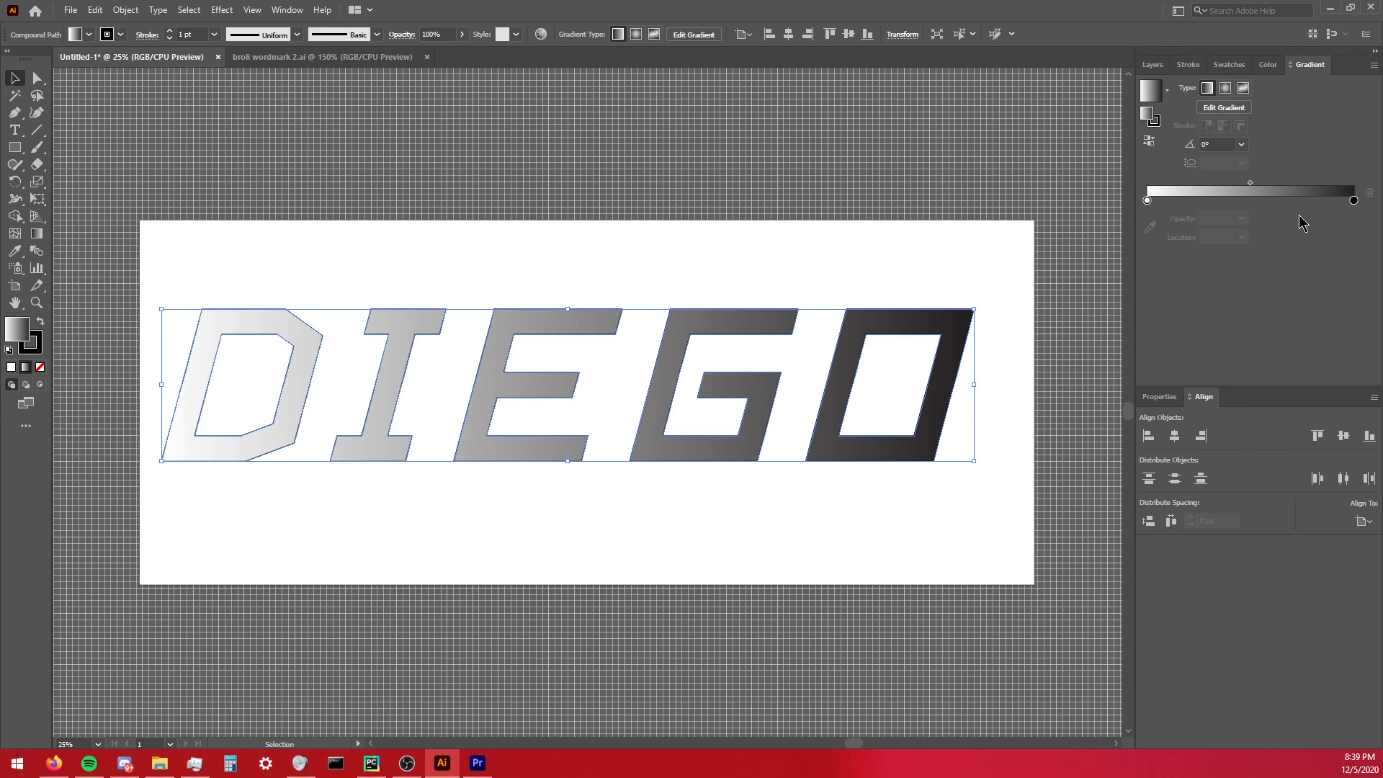
click(1148, 201)
double_click(1148, 201)
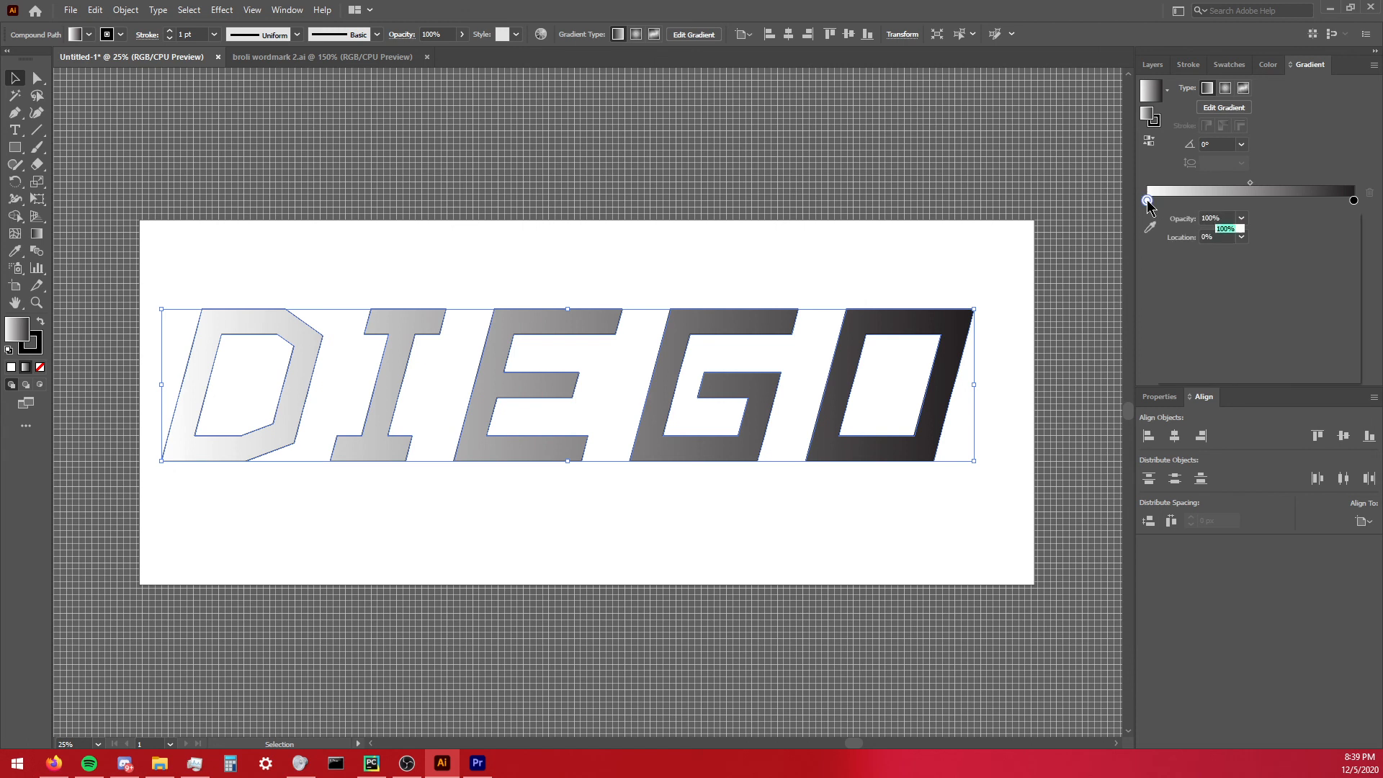
click(1168, 276)
click(1239, 257)
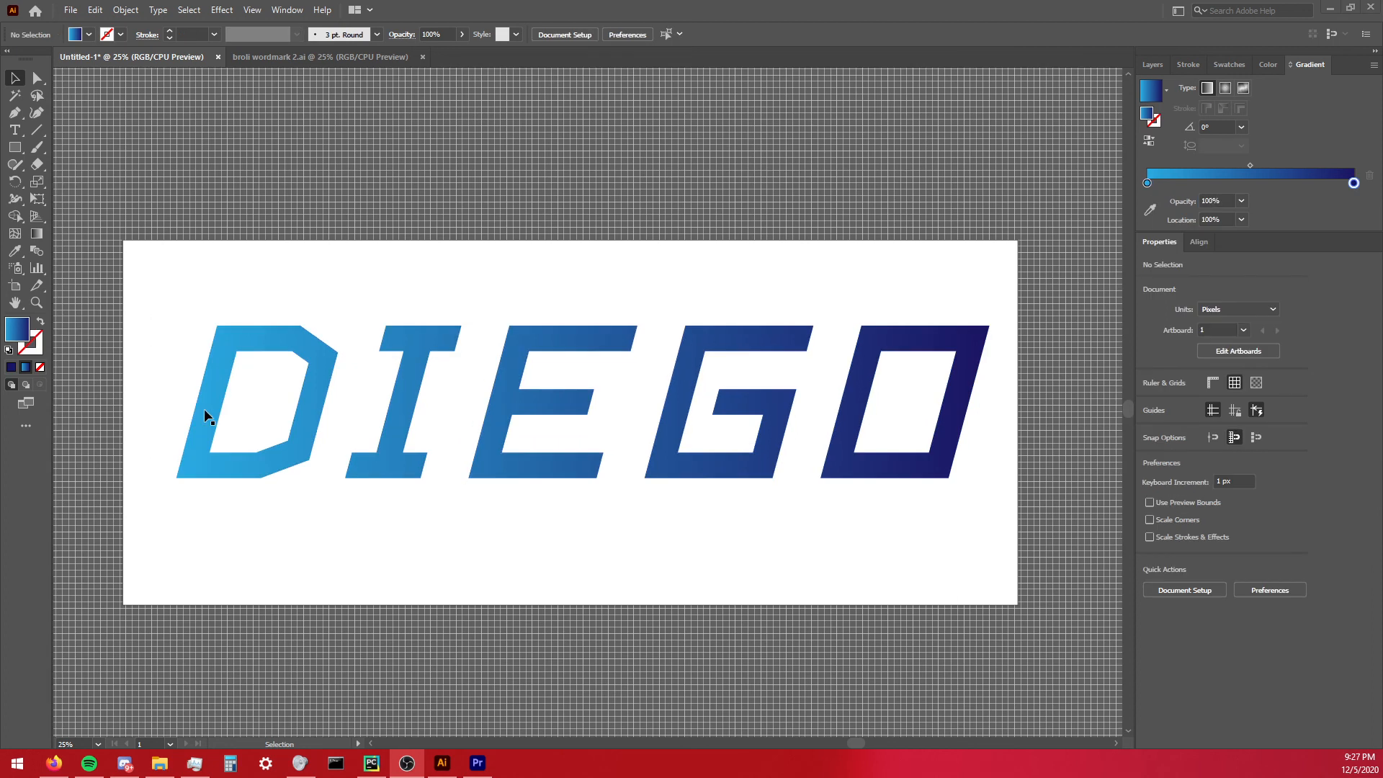
Place two slightly offset copies of the lettering above the original and subtract the front copy with Minus Front, leaving thin slivers.
click(540, 411)
drag(539, 408, 574, 238)
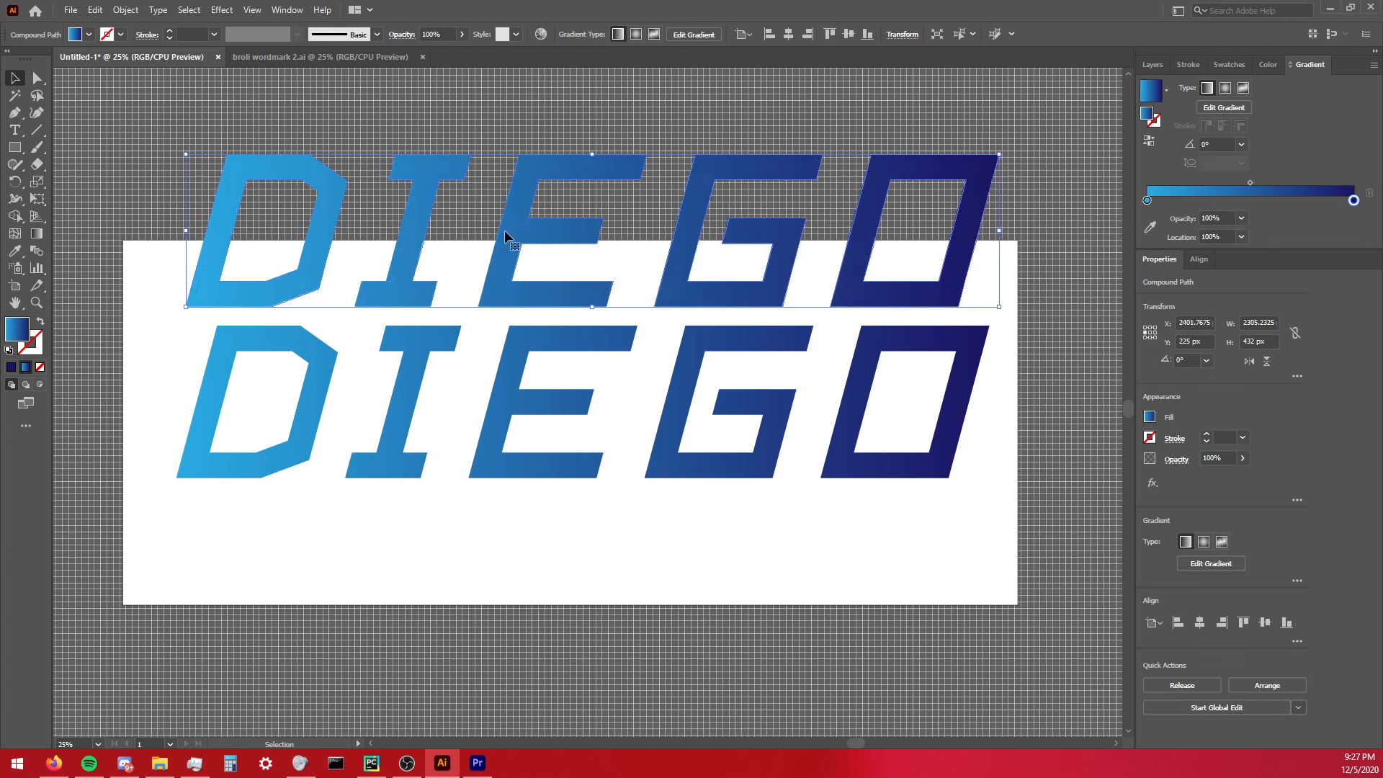
shift+click(930, 263)
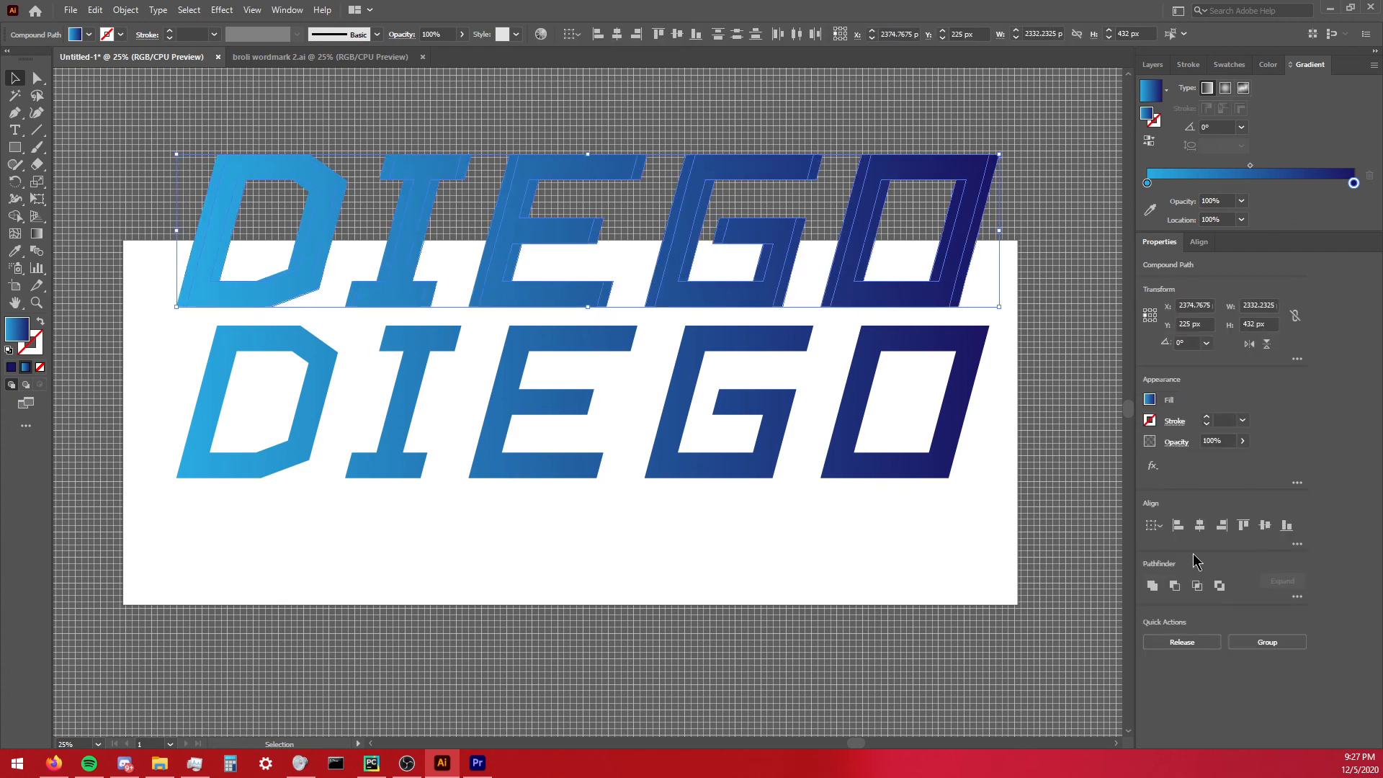
click(1171, 596)
click(907, 275)
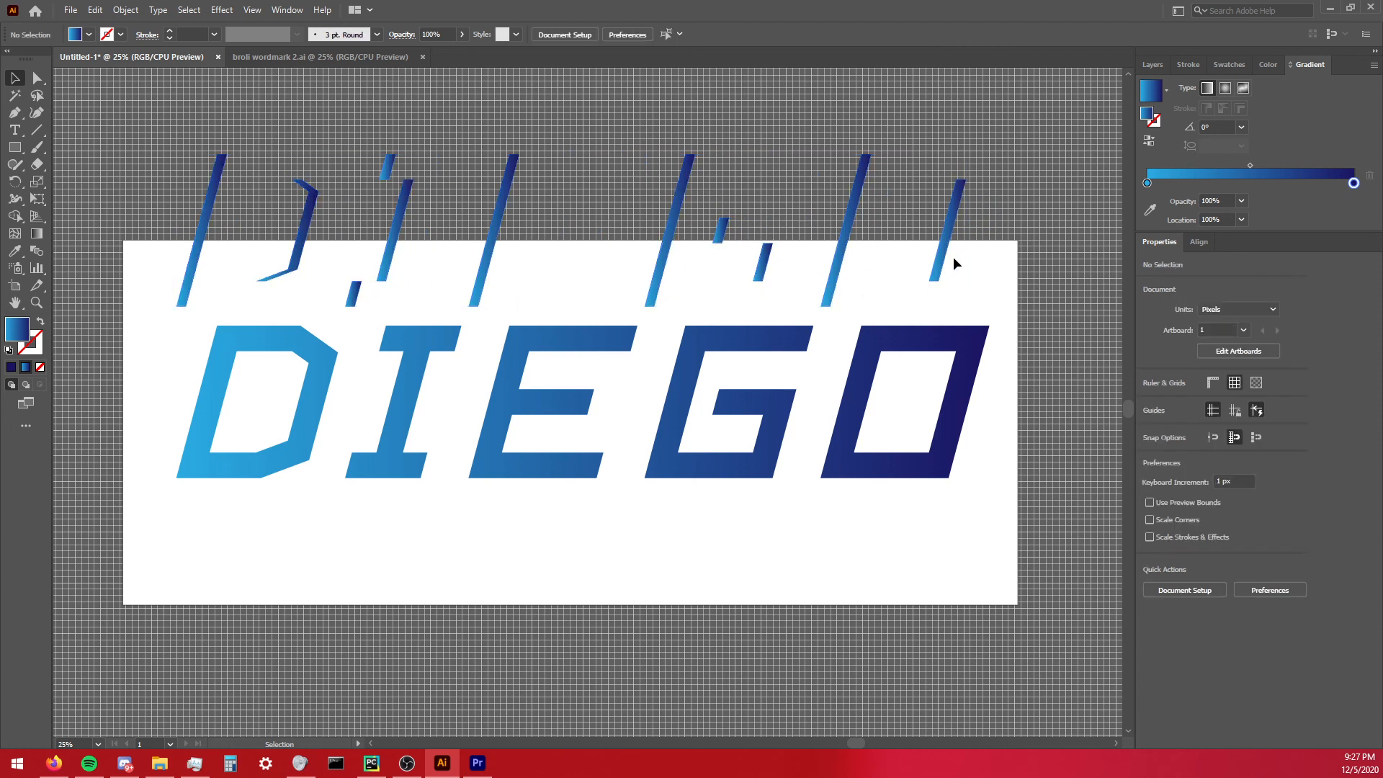
Fill the slivers with a white-to-red gradient and place them along the original letters' left edges, aligned at the top.
click(914, 258)
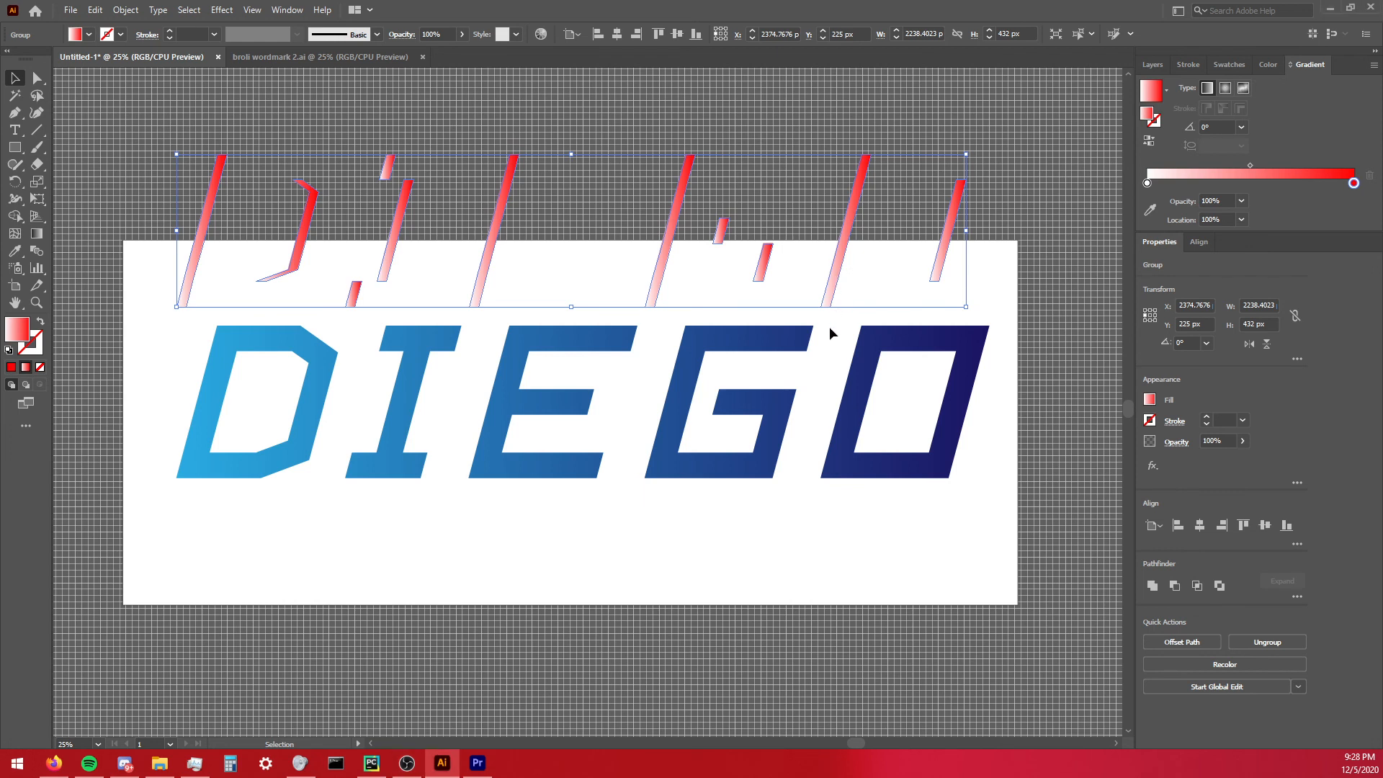
drag(836, 290, 819, 462)
drag(921, 279, 970, 404)
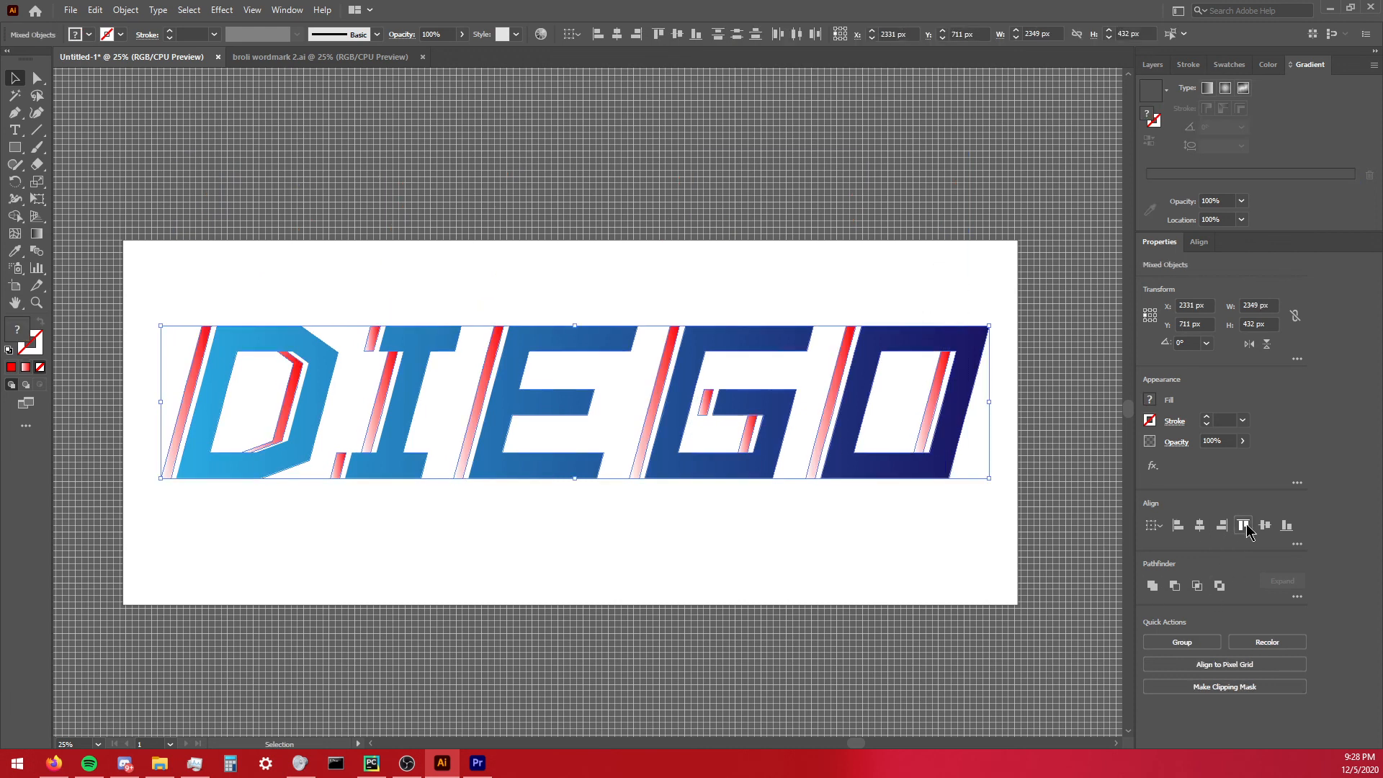
click(827, 235)
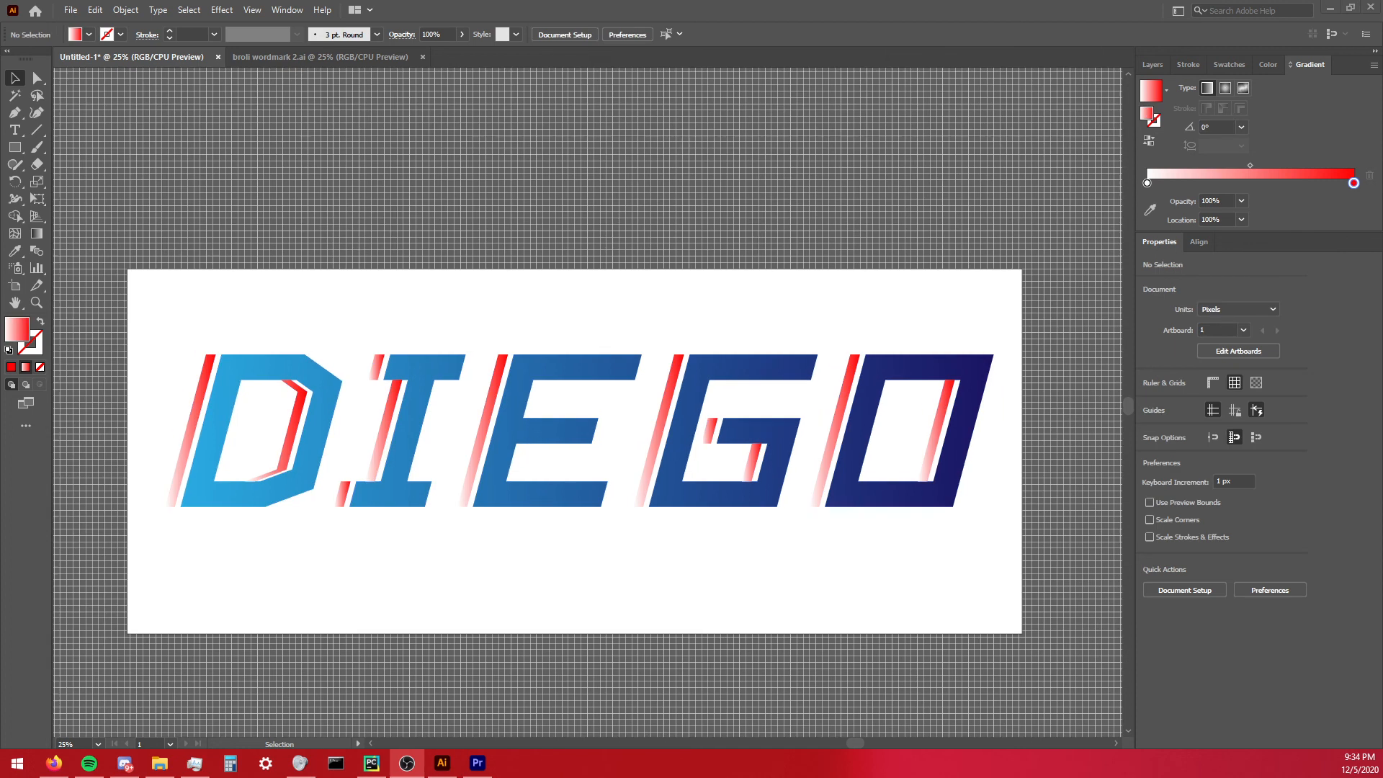